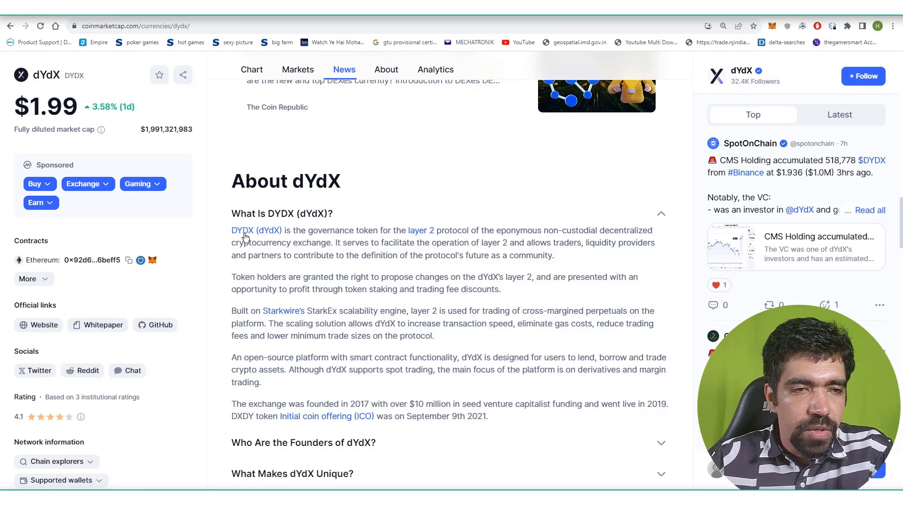
left_click_drag(317, 231, 516, 232)
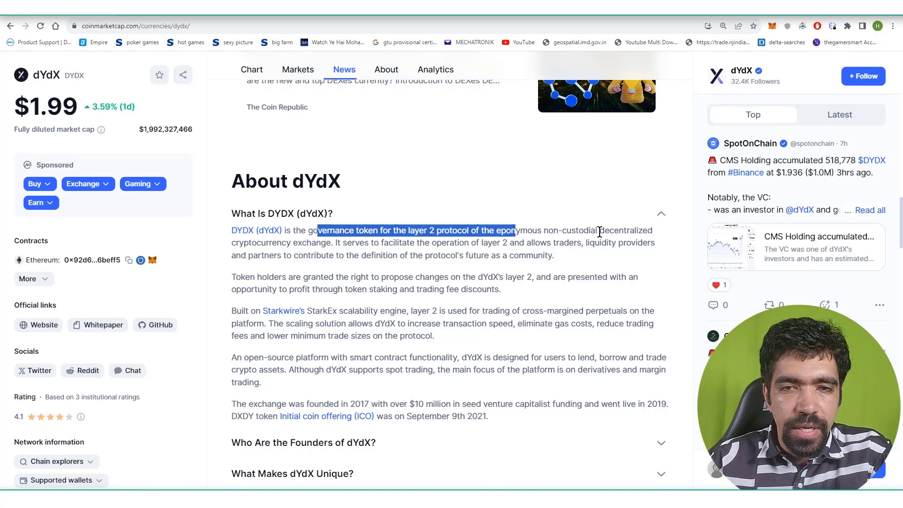
left_click(312, 247)
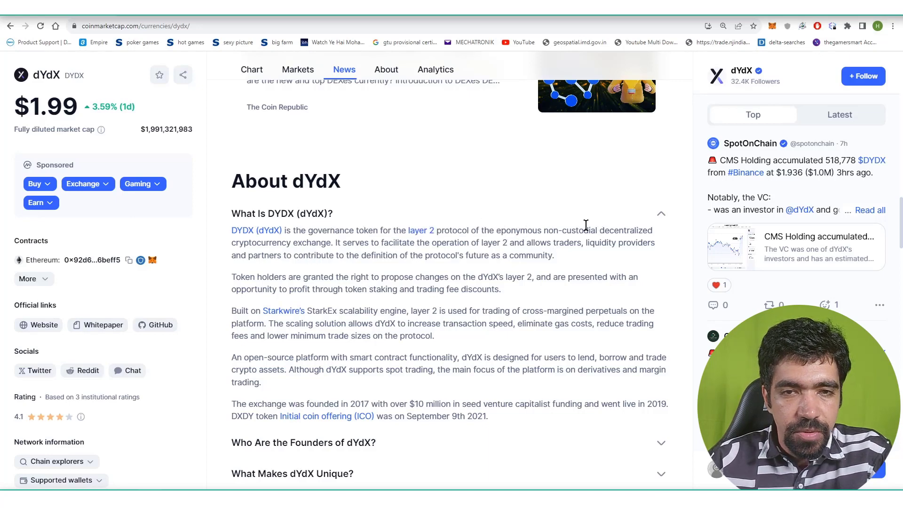
left_click_drag(549, 230, 328, 243)
left_click(329, 245)
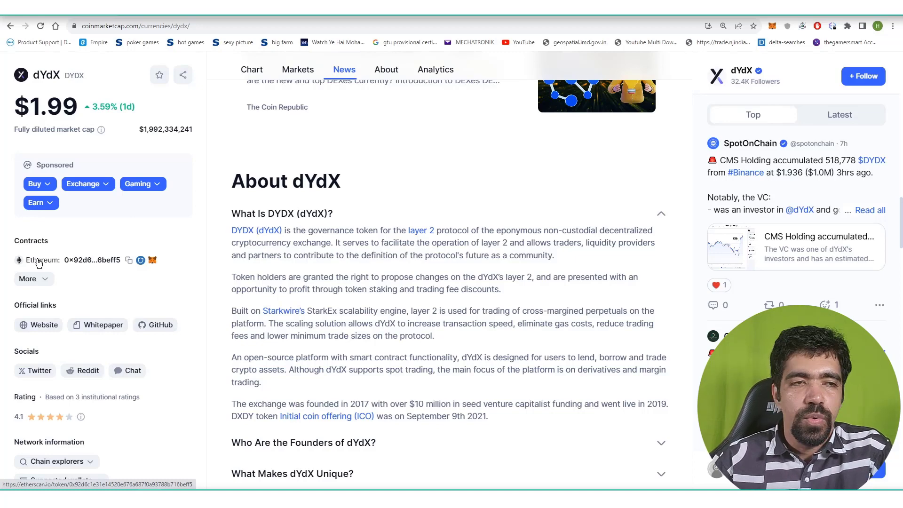
Open the DYDX contract on Etherscan, browse its top holders, then return to the transfers list.
left_click(44, 261)
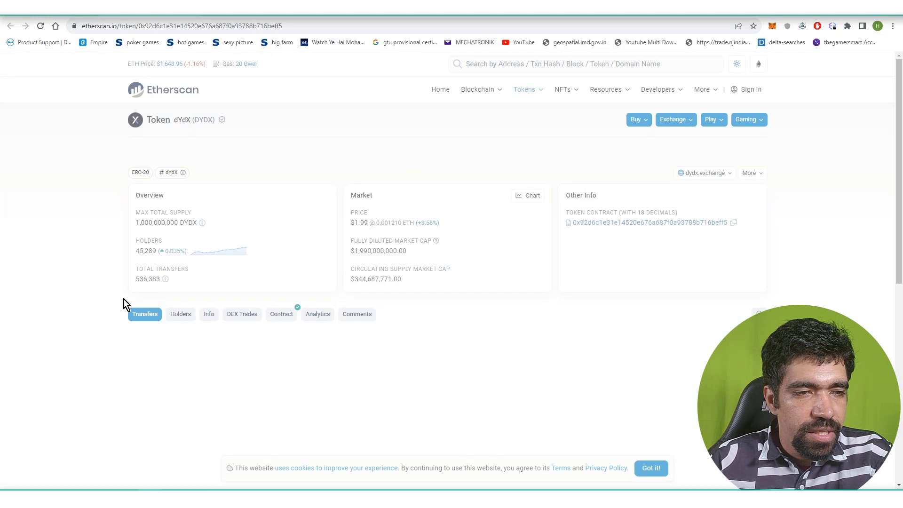
left_click(181, 314)
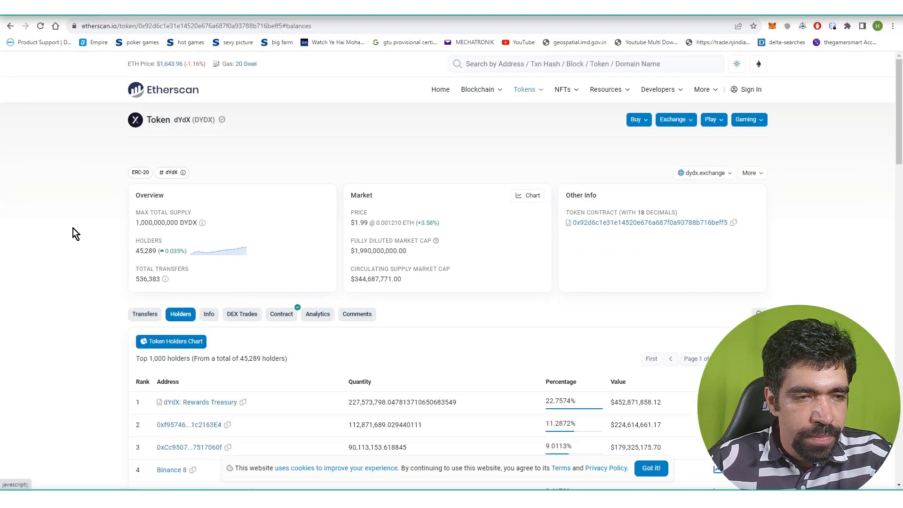
scroll(73, 228, "down", 3)
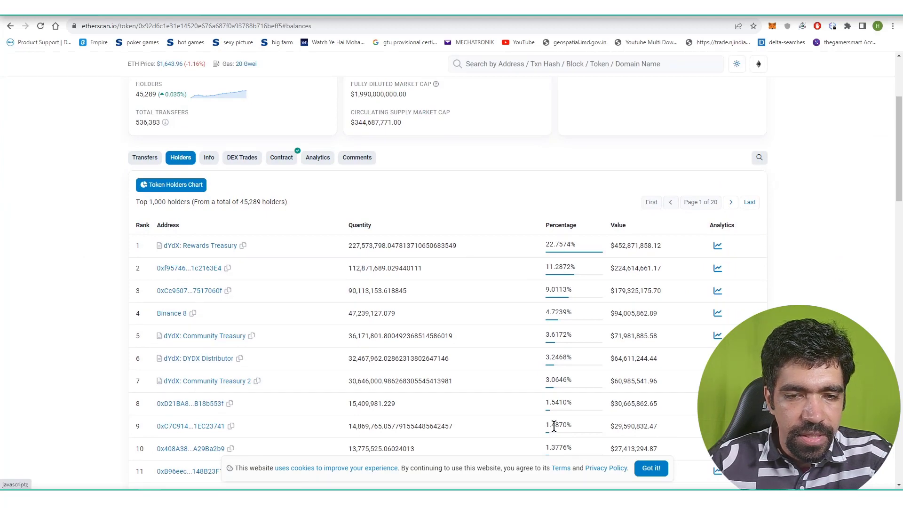
scroll(554, 426, "down", 10)
scroll(545, 386, "up", 13)
scroll(546, 386, "down", 5)
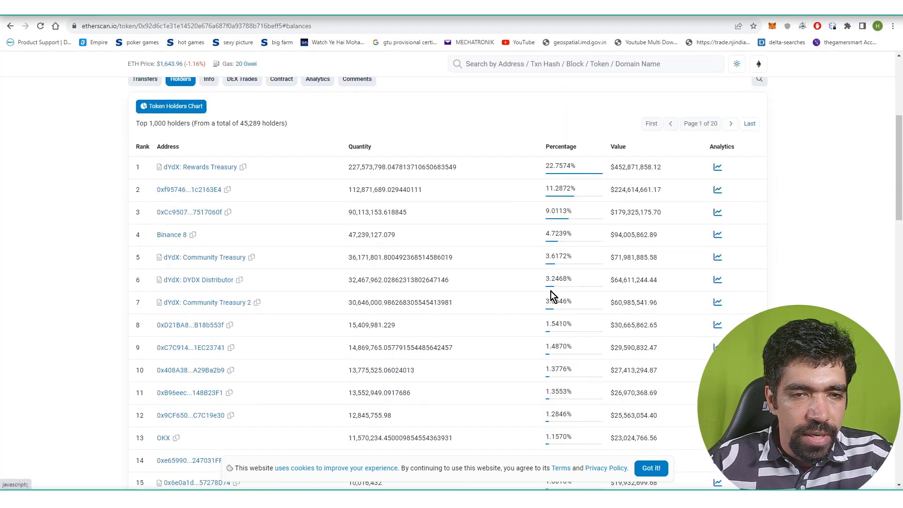
scroll(555, 301, "down", 5)
scroll(570, 312, "up", 8)
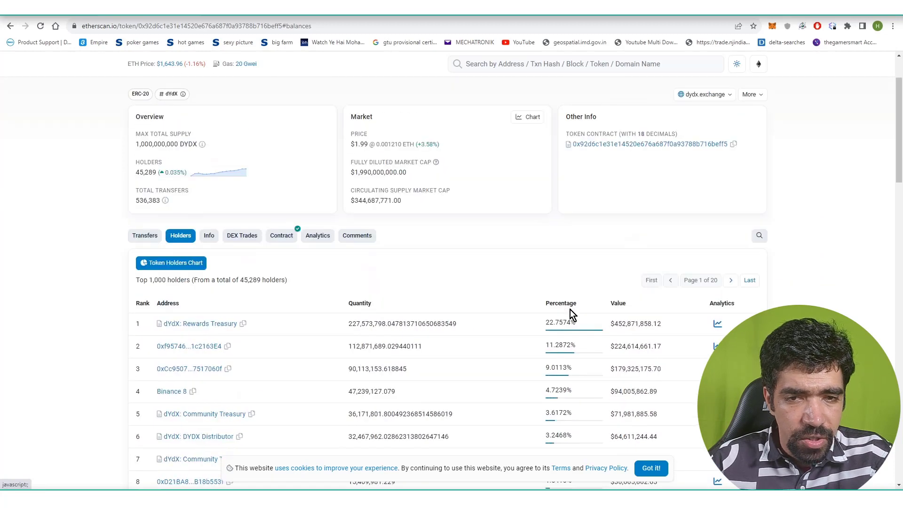
left_click(146, 235)
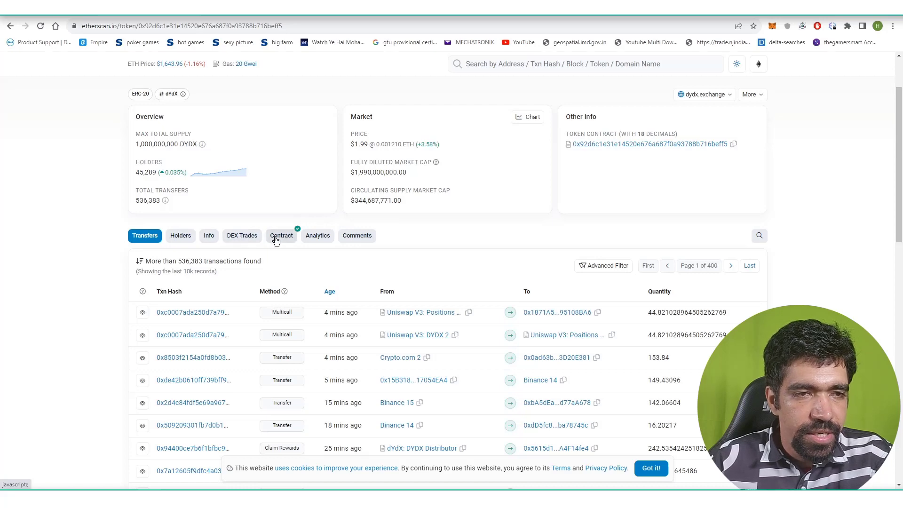
scroll(161, 215, "up", 2)
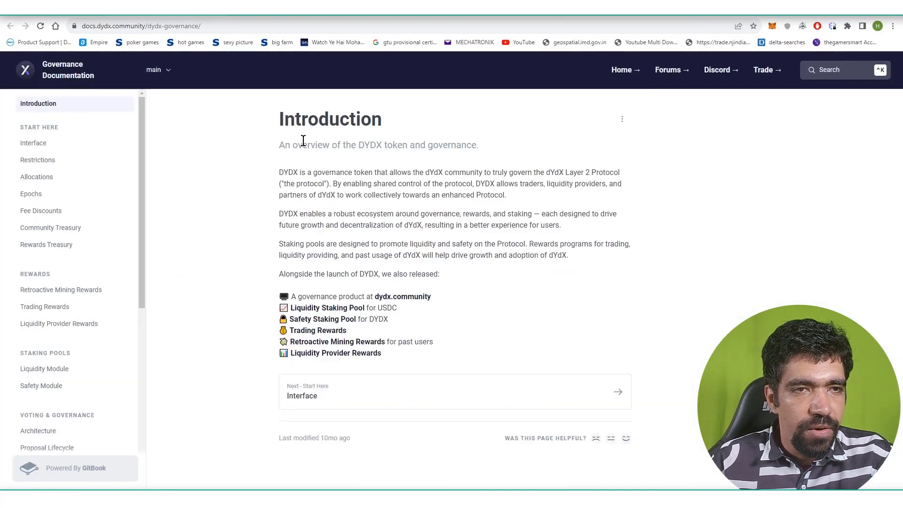
Highlight the Introduction heading, overview subtitle and opening DYDX paragraph in the governance docs.
left_click_drag(279, 117, 382, 120)
left_click(408, 123)
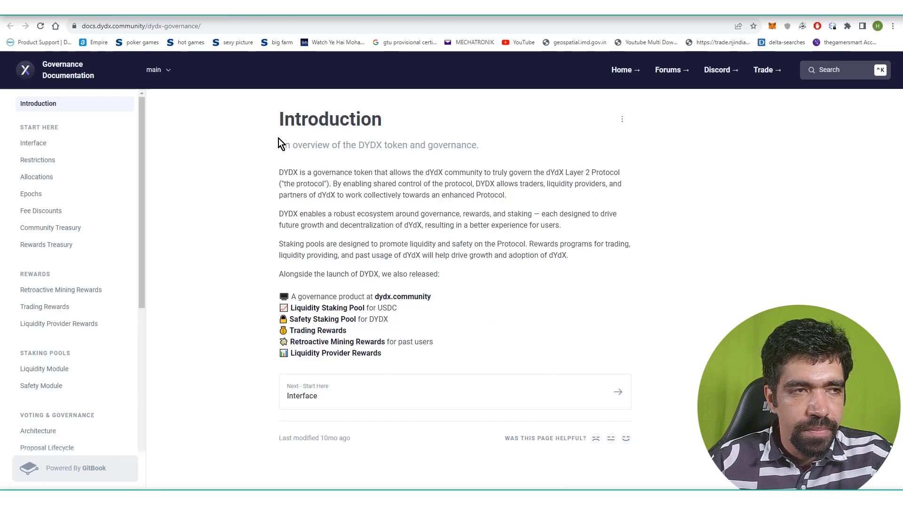
left_click_drag(283, 144, 433, 145)
left_click(490, 151)
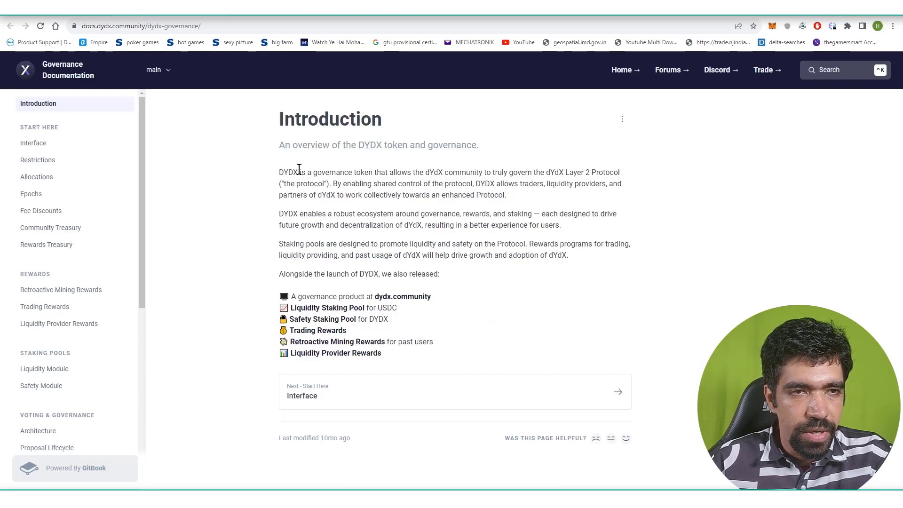
left_click_drag(288, 172, 492, 210)
left_click(492, 210)
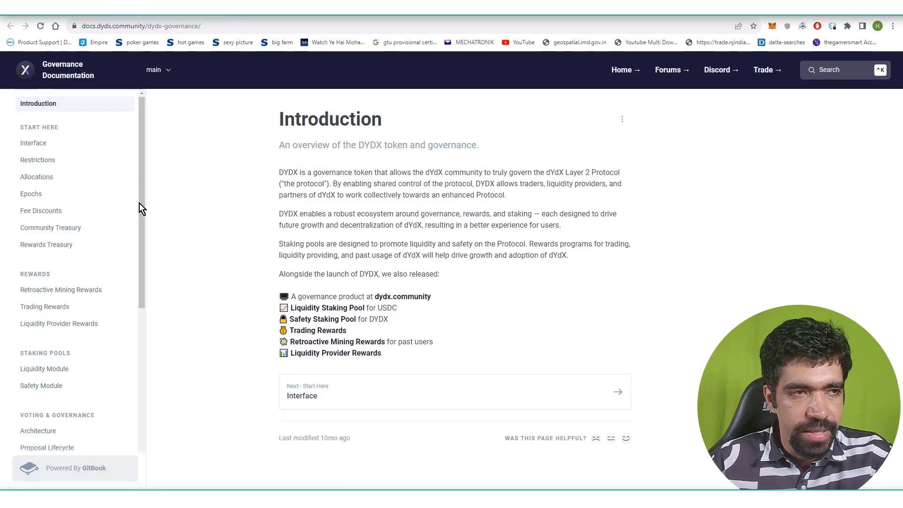
Open the Restrictions docs page, then check dYdX's official website link from CoinMarketCap.
left_click(69, 149)
left_click(68, 165)
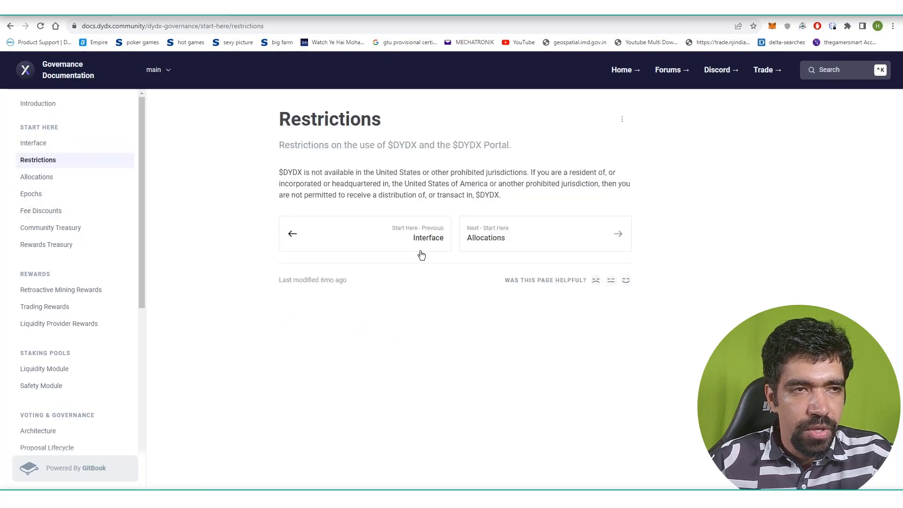
key("ctrl+Tab")
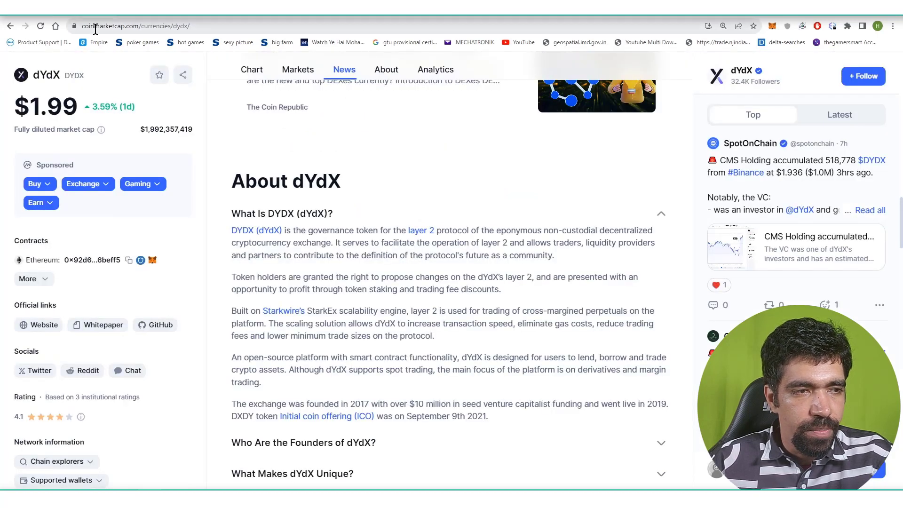
left_click(41, 331)
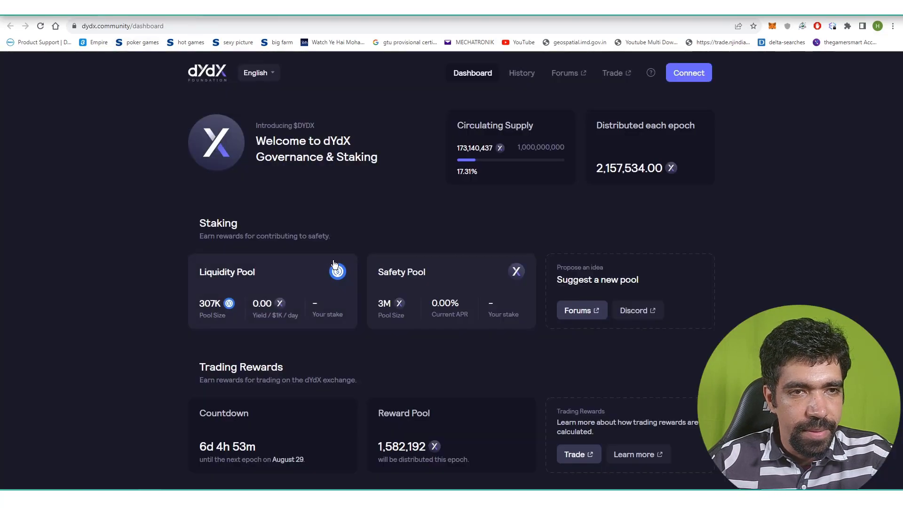
scroll(343, 263, "down", 10)
scroll(343, 263, "up", 10)
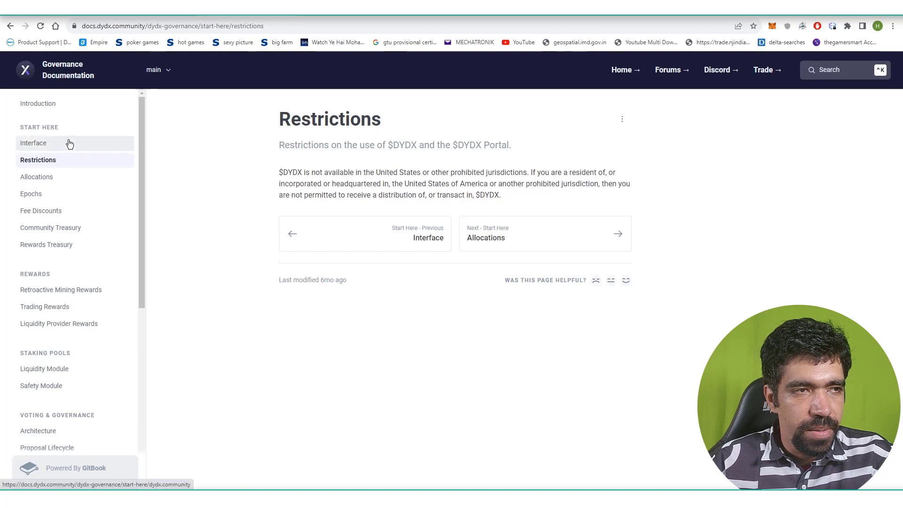
Browse the Interface, Introduction and Epochs docs pages, then return to the CoinMarketCap tab.
left_click(69, 143)
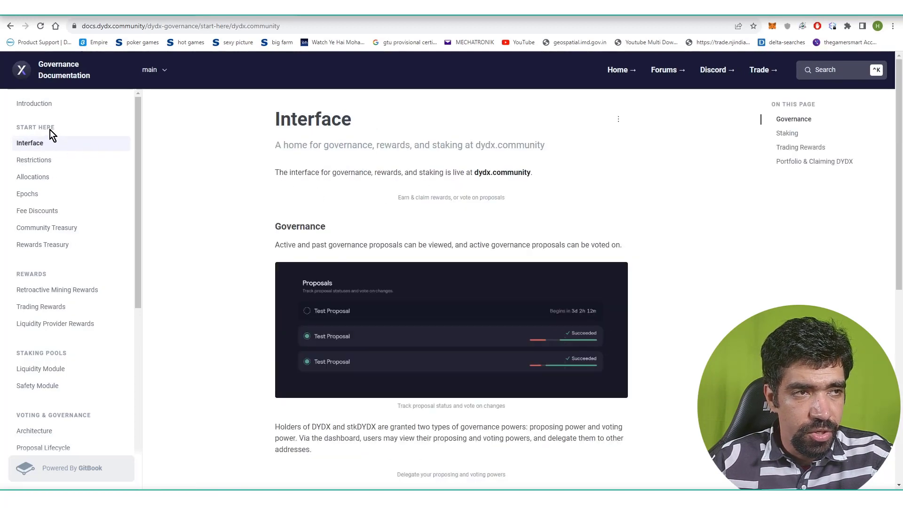
left_click(41, 102)
key("alt+Left")
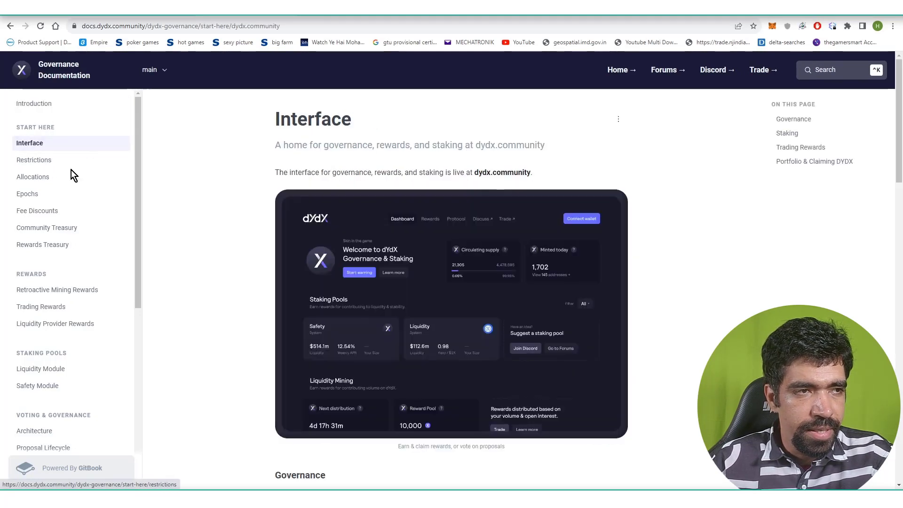
key("alt+Left")
left_click(62, 195)
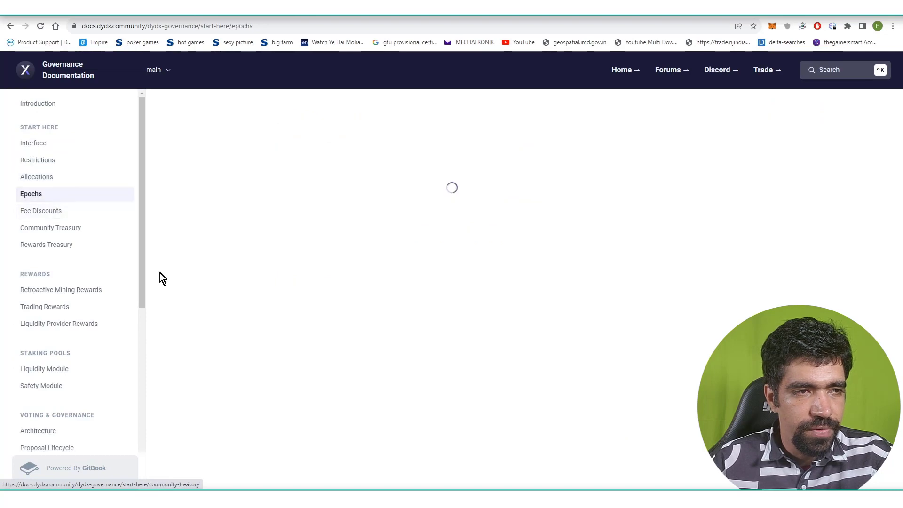
scroll(85, 360, "down", 7)
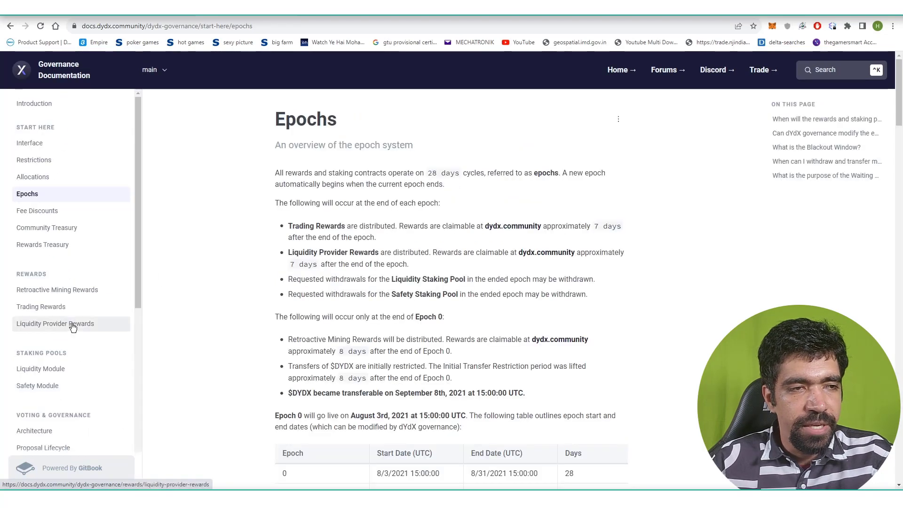
left_click(47, 143)
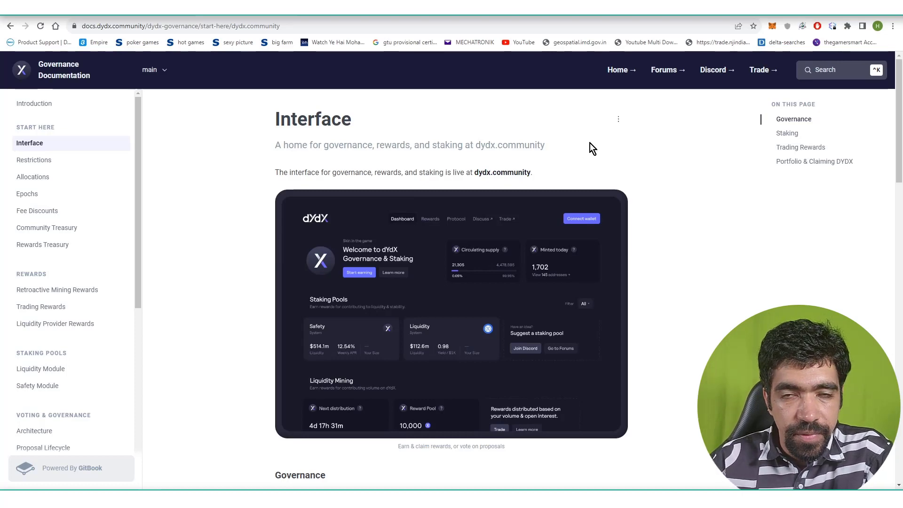
key("ctrl+Tab")
key("ctrl+Tab")
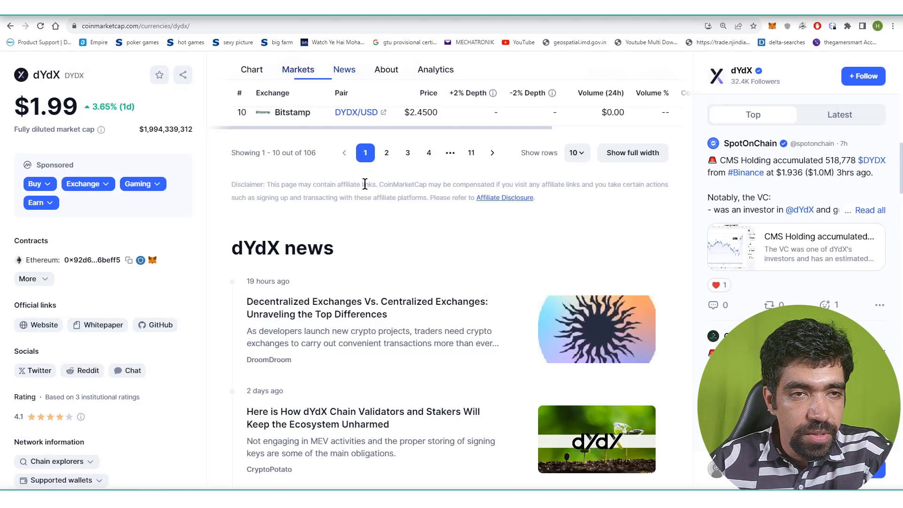
Show the all-time DYDX price chart and highlight the $1.99 current price.
scroll(365, 183, "up", 15)
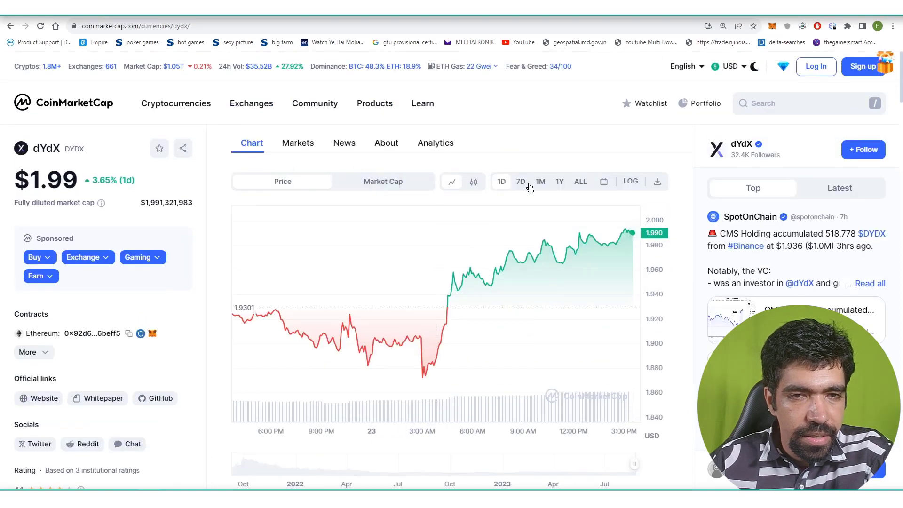
left_click(581, 182)
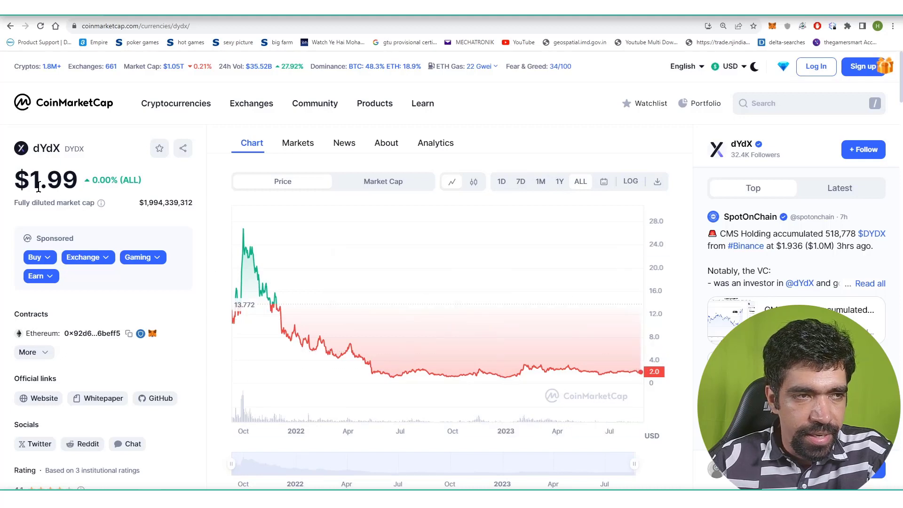
left_click_drag(37, 185, 70, 179)
left_click(69, 179)
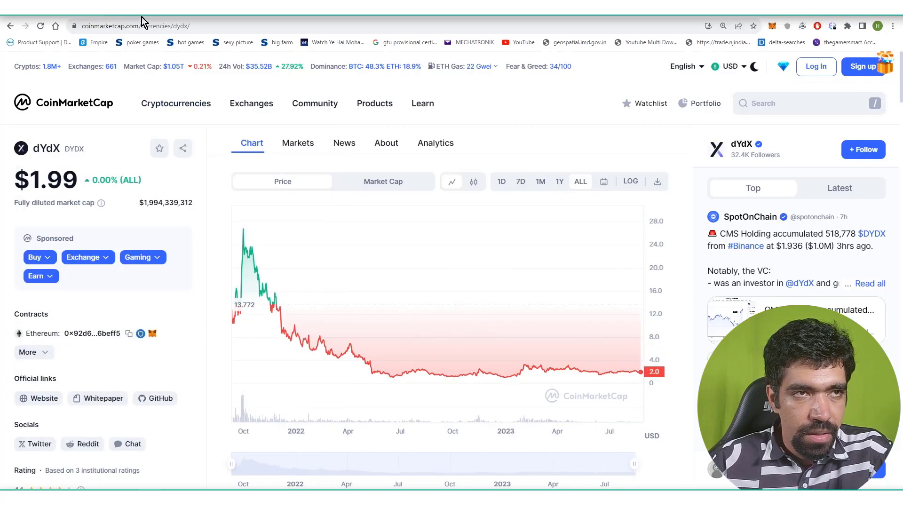
Jump to Markets and highlight the $311,664,020 market cap and $49,459,189 24h volume.
left_click(305, 144)
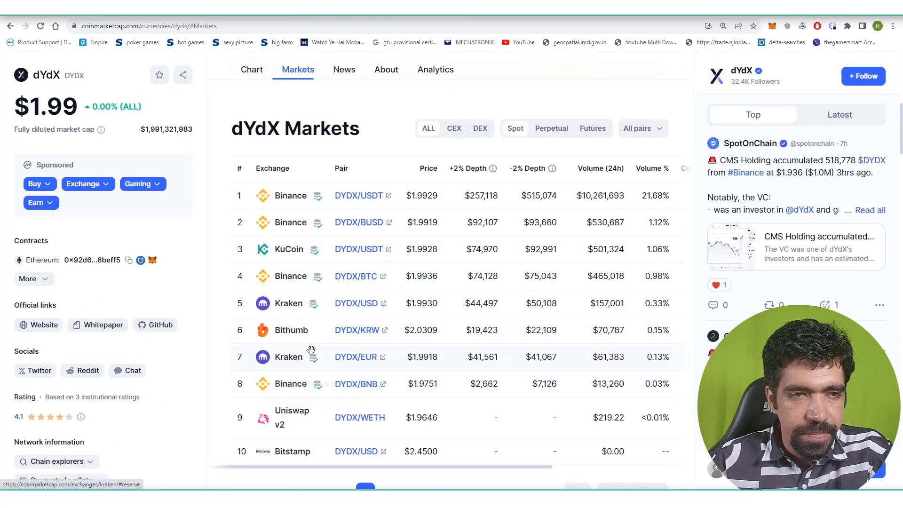
scroll(304, 352, "up", 3)
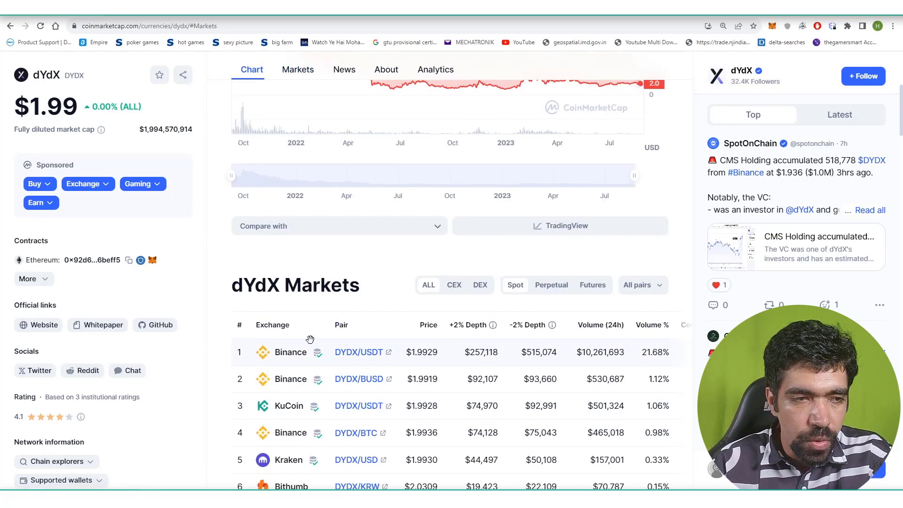
scroll(310, 339, "up", 2)
scroll(144, 272, "down", 6)
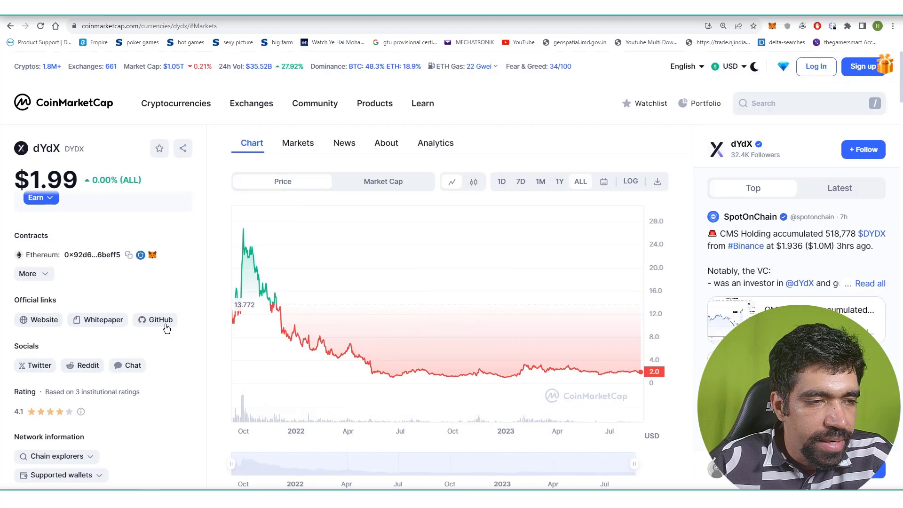
scroll(140, 325, "down", 4)
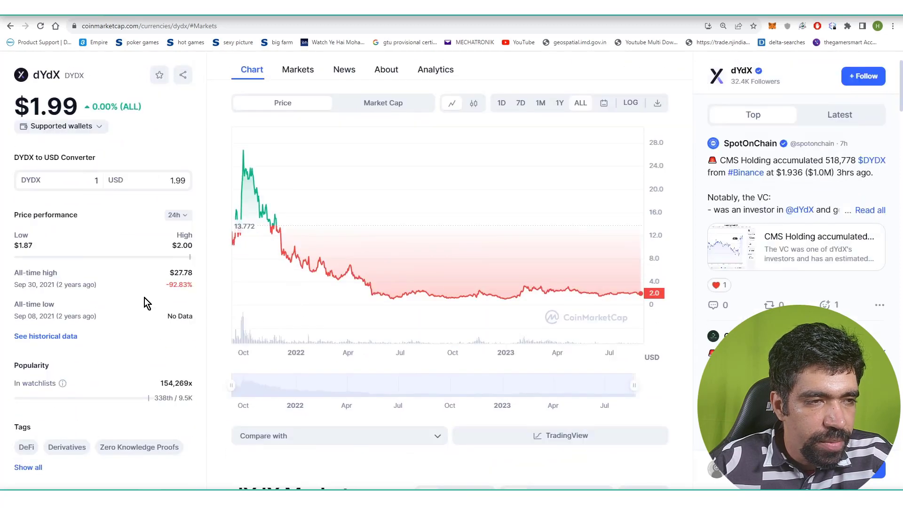
scroll(56, 273, "up", 5)
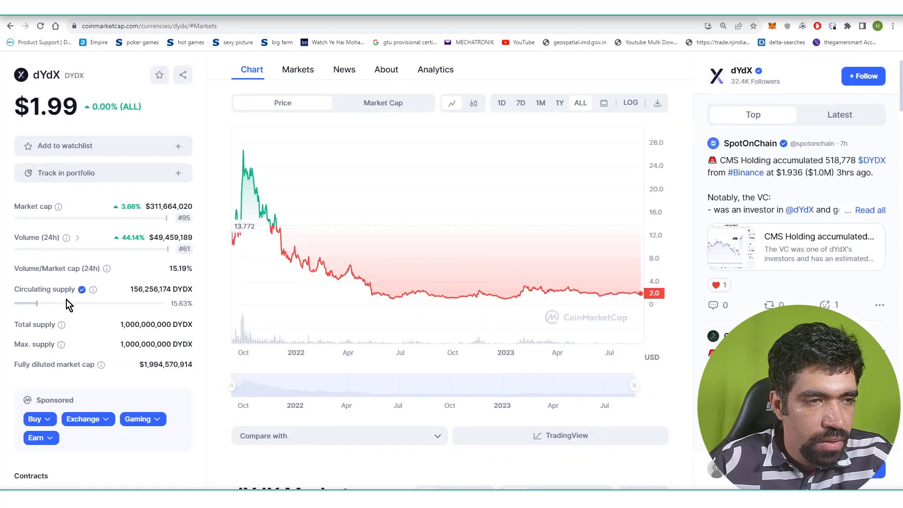
left_click_drag(155, 207, 193, 207)
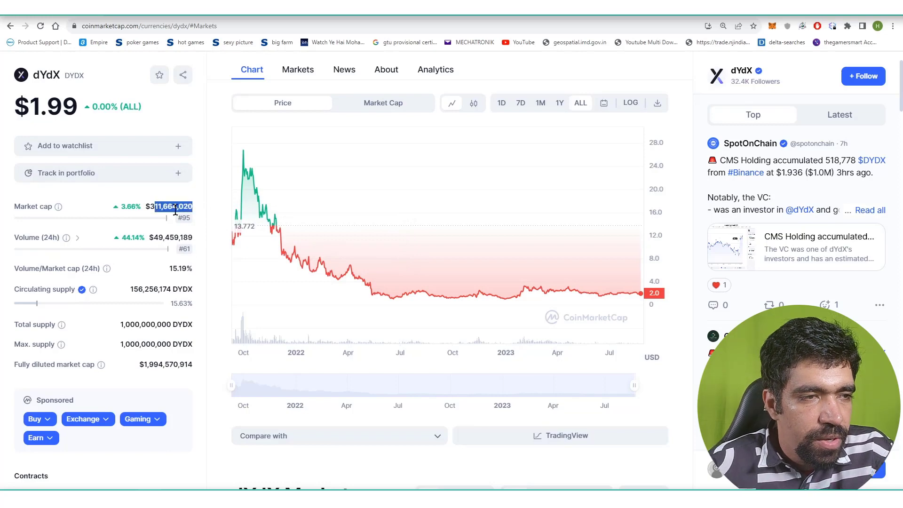
left_click(39, 227)
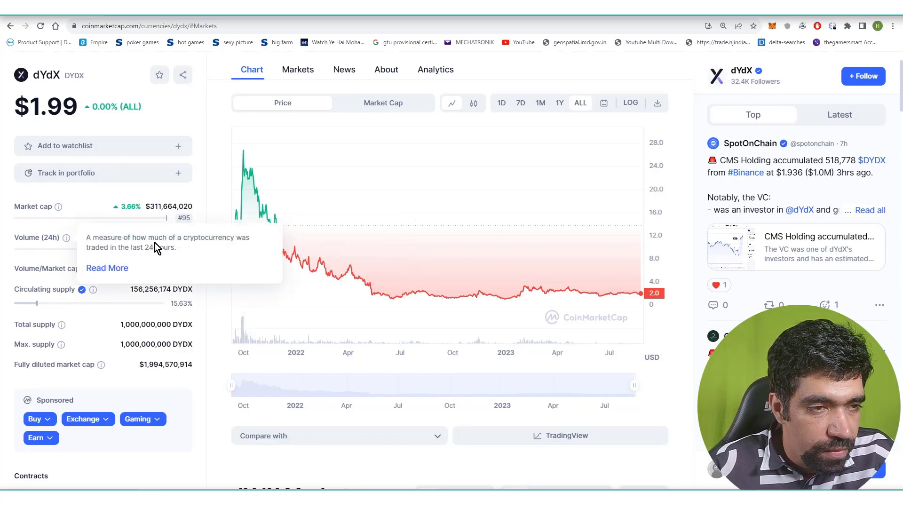
left_click_drag(156, 237, 197, 245)
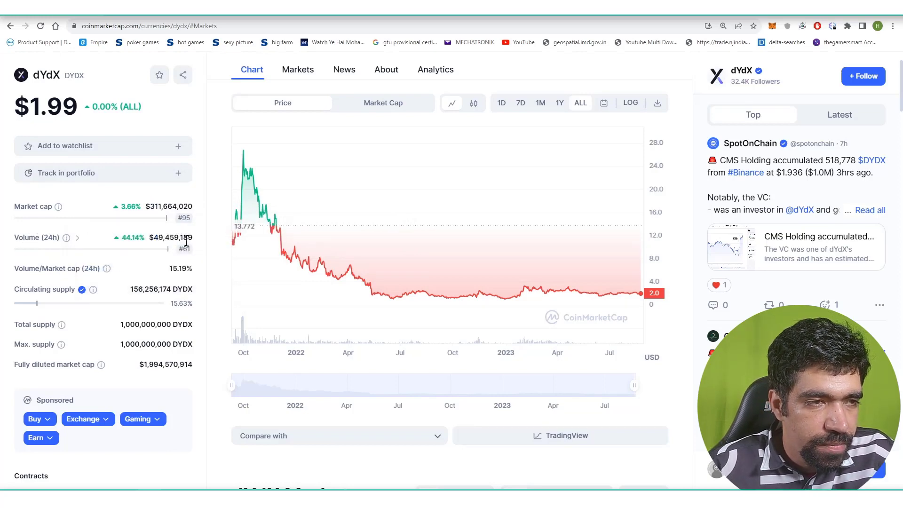
left_click(169, 234)
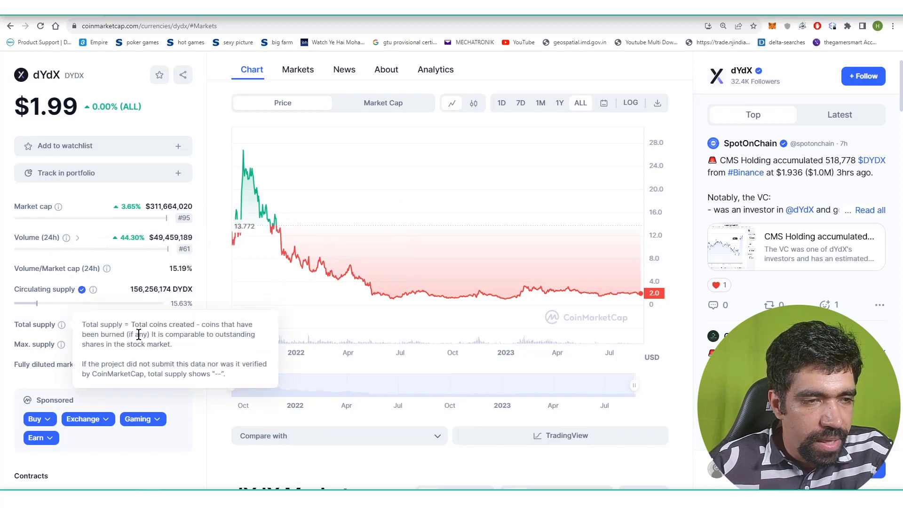
Highlight the 1,000,000,000 DYDX total supply and the circulating supply figures.
left_click_drag(123, 335, 193, 335)
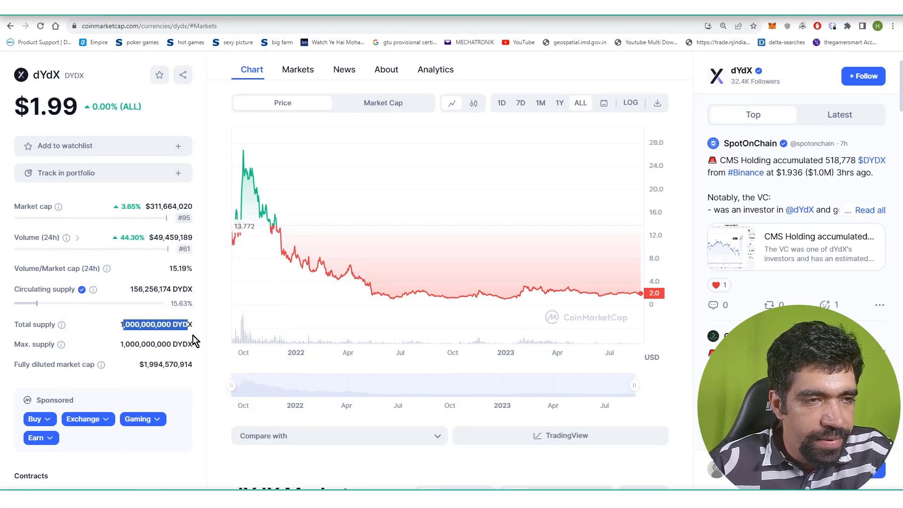
left_click(194, 343)
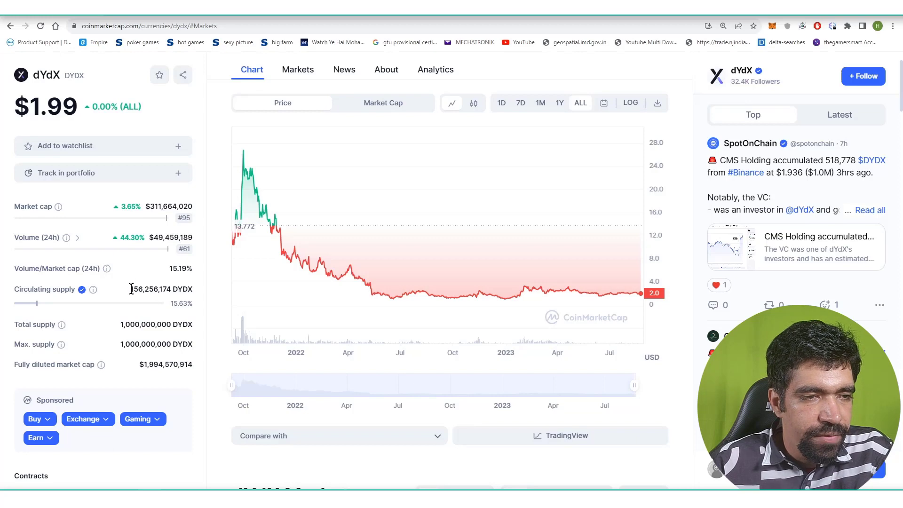
left_click_drag(131, 289, 167, 288)
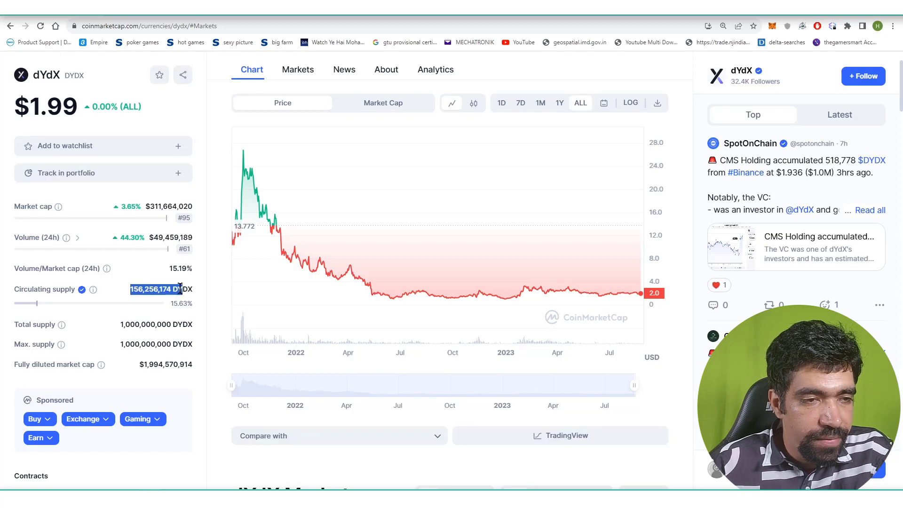
left_click(198, 289)
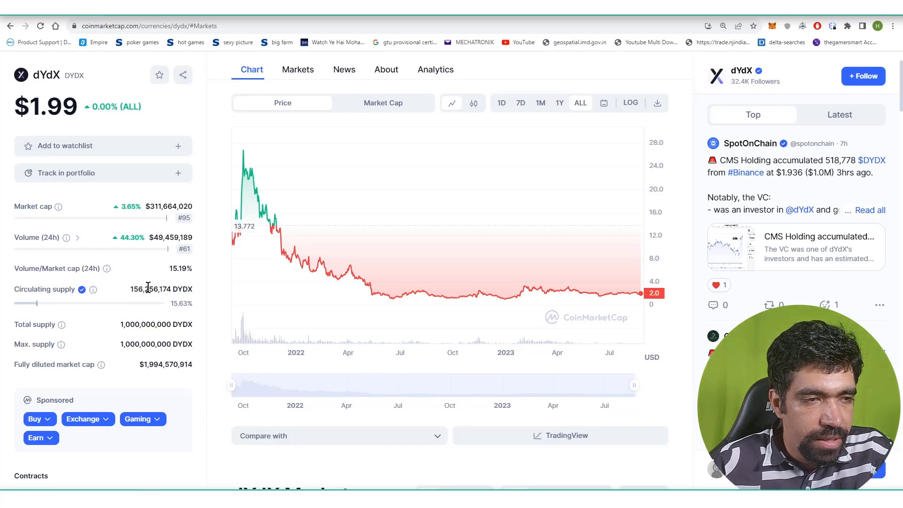
left_click_drag(124, 323, 179, 329)
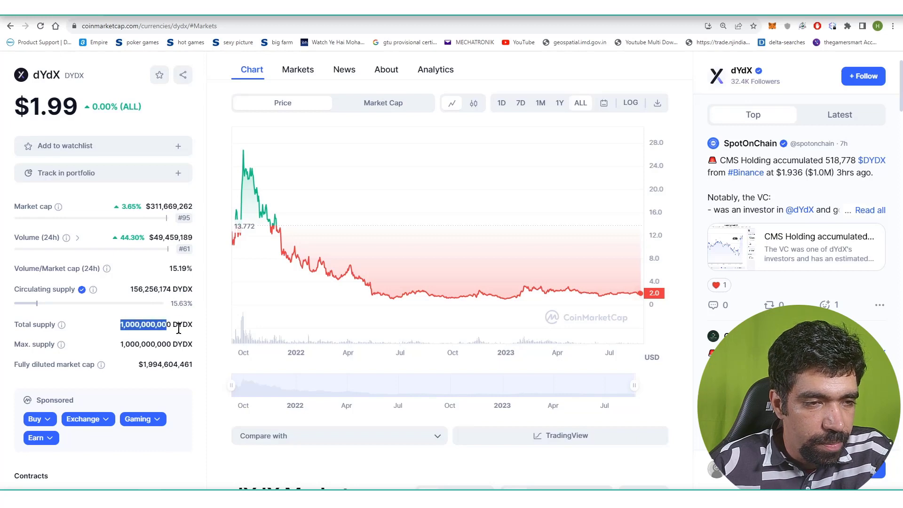
left_click(154, 325)
left_click_drag(134, 285, 185, 288)
left_click(187, 288)
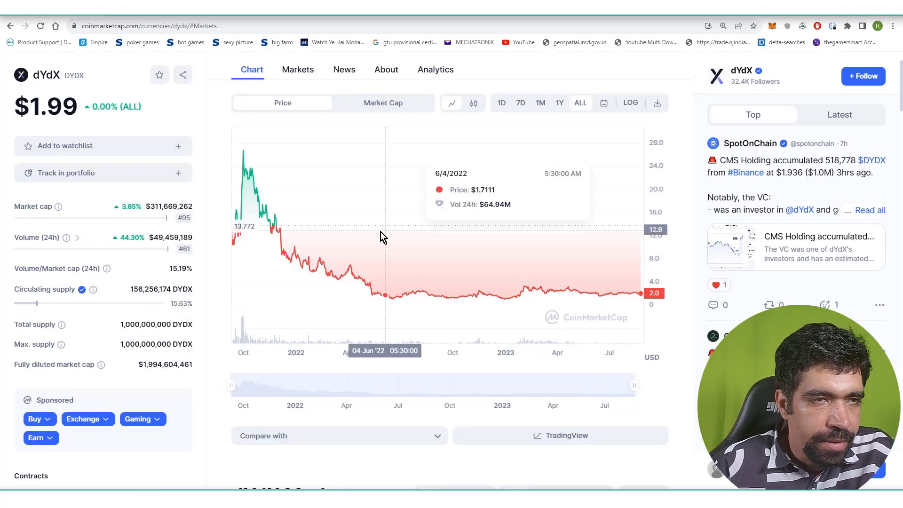
Switch the chart to one-day market cap and open DYDX on TradingView.
left_click(353, 103)
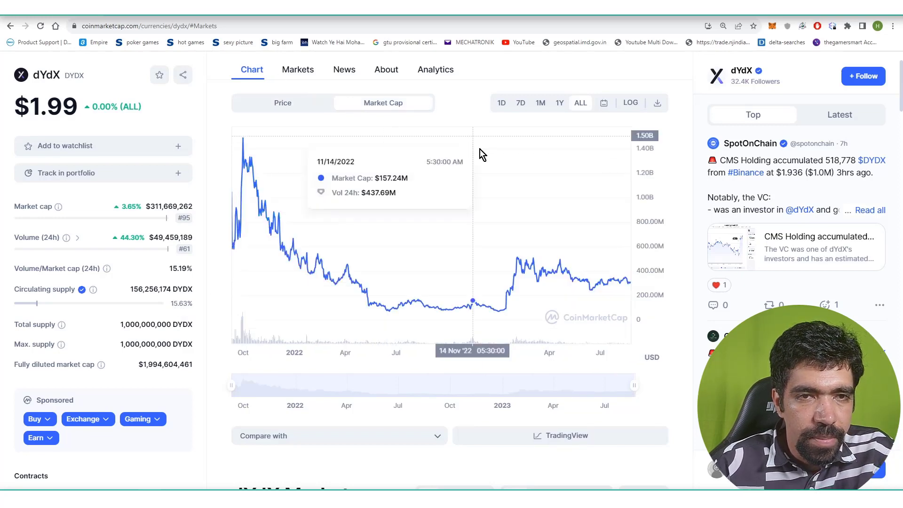
left_click(501, 103)
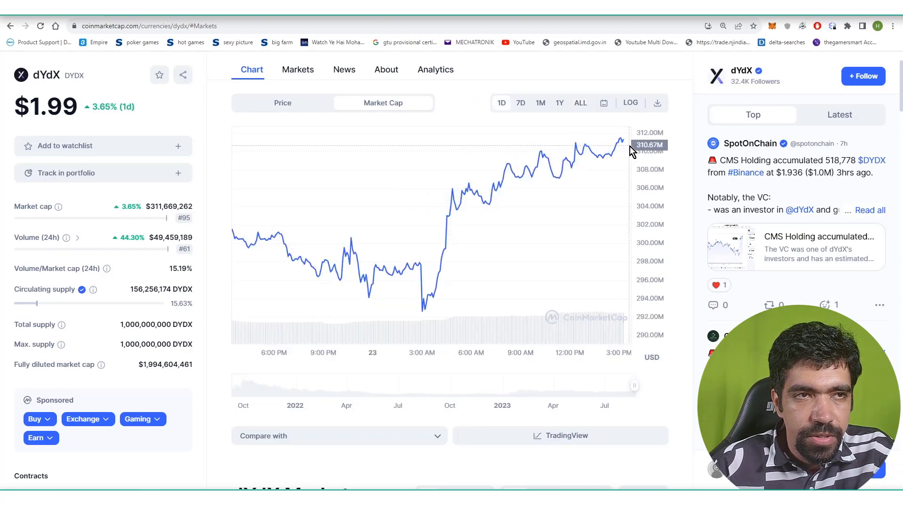
left_click(522, 18)
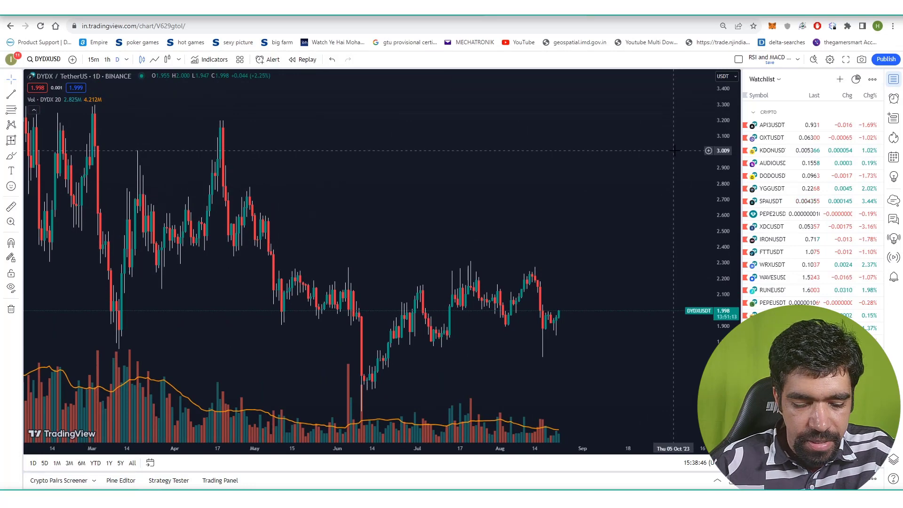
Zoom out the DYDX daily chart and mark horizontal levels at the lows and near 2.975.
scroll(675, 188, "down", 5)
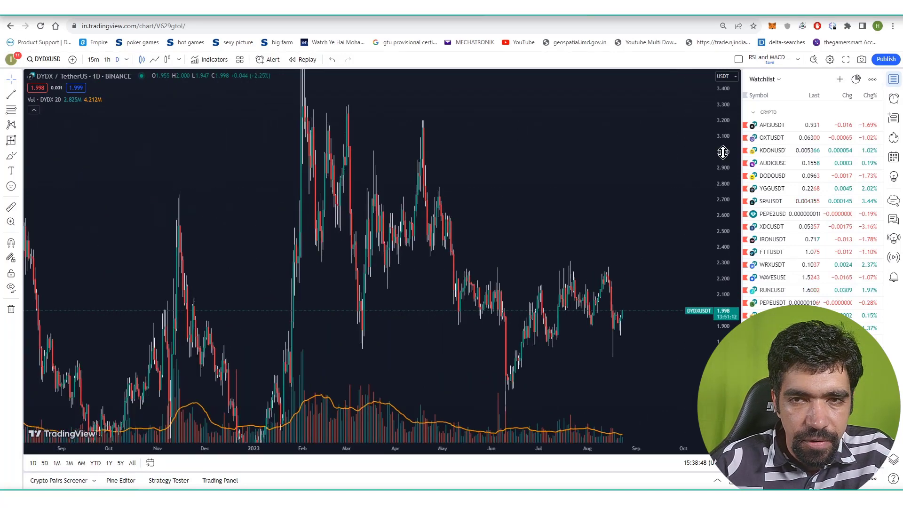
scroll(581, 337, "down", 4)
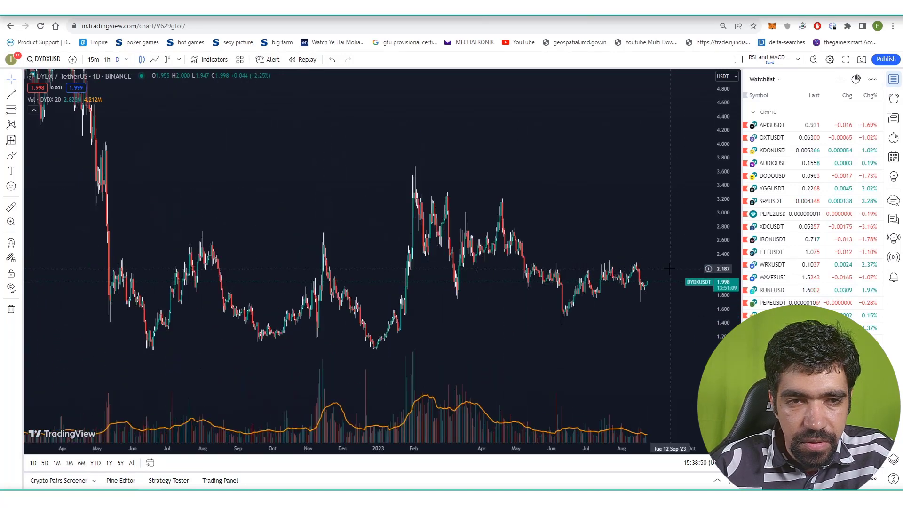
left_click(584, 348)
scroll(584, 350, "up", 4)
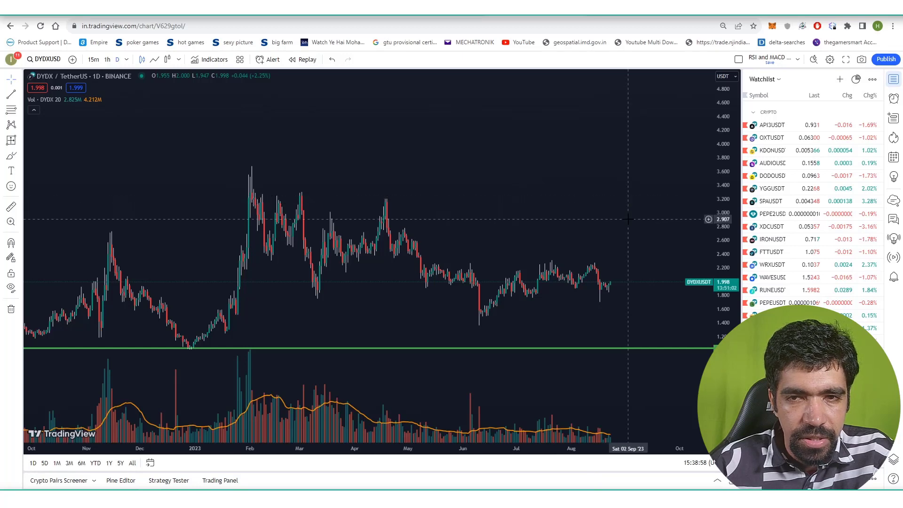
left_click(630, 215)
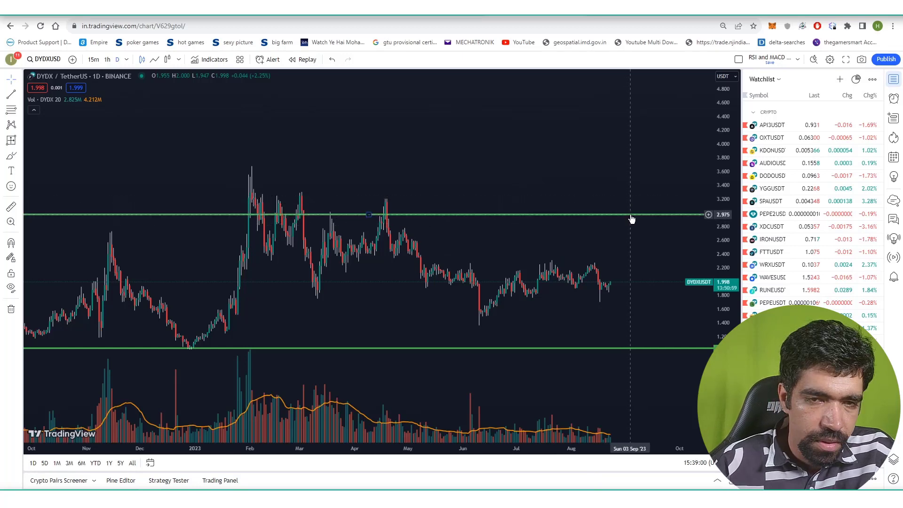
scroll(631, 217, "up", 3)
Move the upper level line to 3.000, try 1.000 for the lower, and stretch the price scale.
left_click(550, 85)
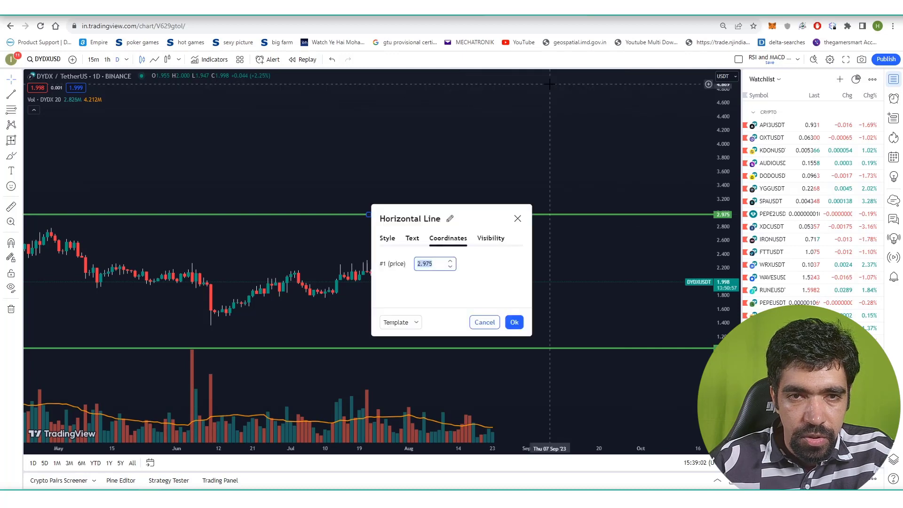
type("3.0")
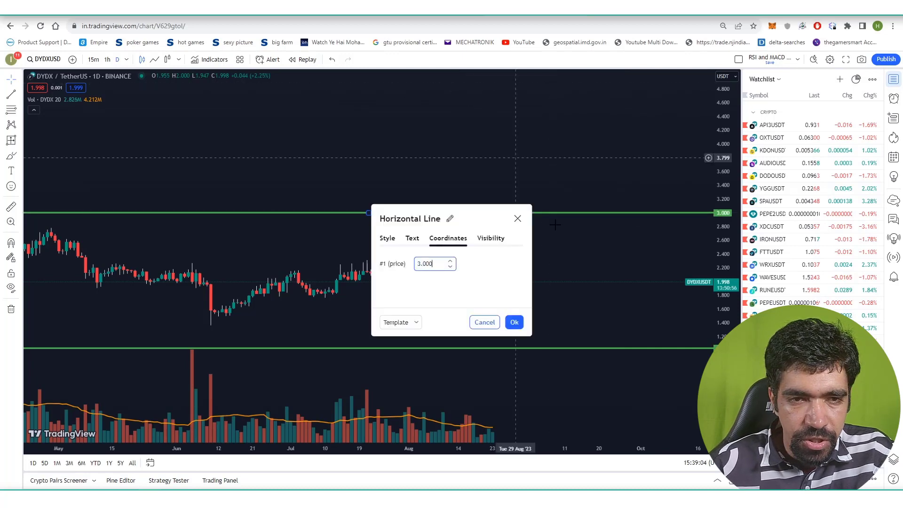
left_click(516, 322)
double_click(515, 349)
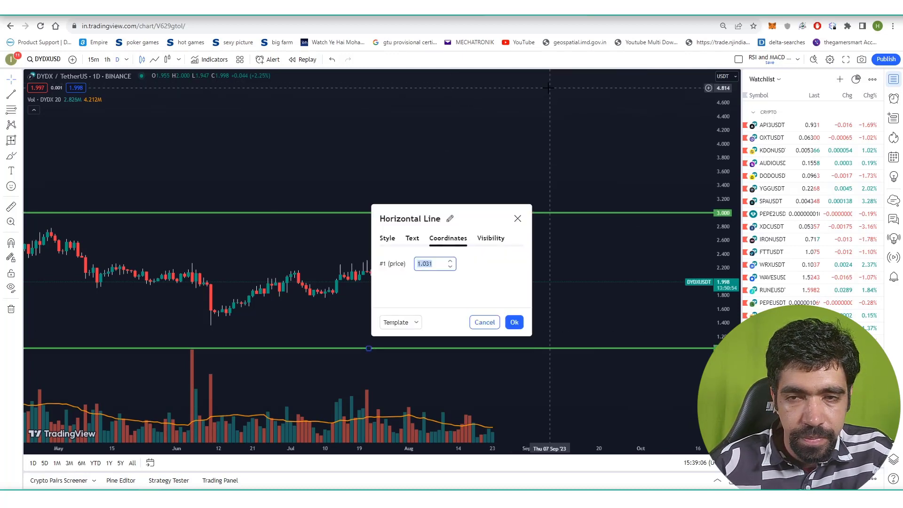
type("1.000")
left_click(515, 322)
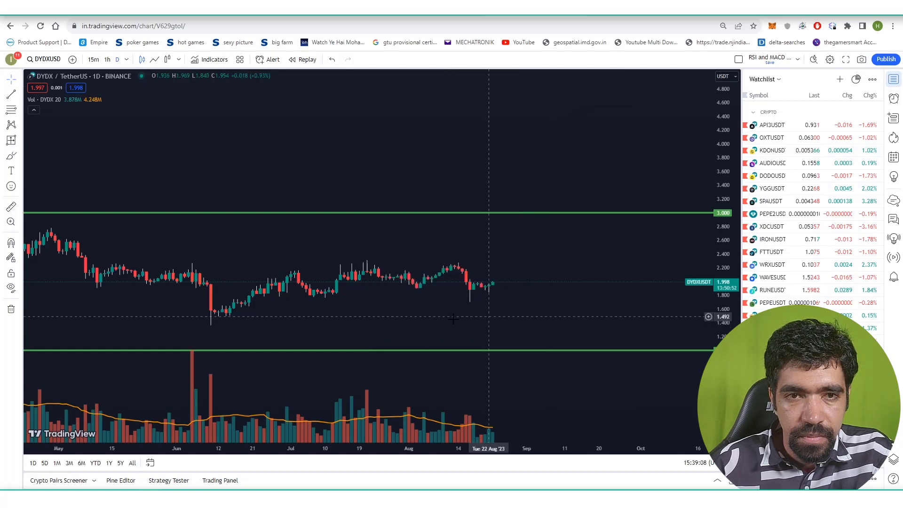
scroll(517, 325, "down", 5)
left_click_drag(734, 329, 734, 277)
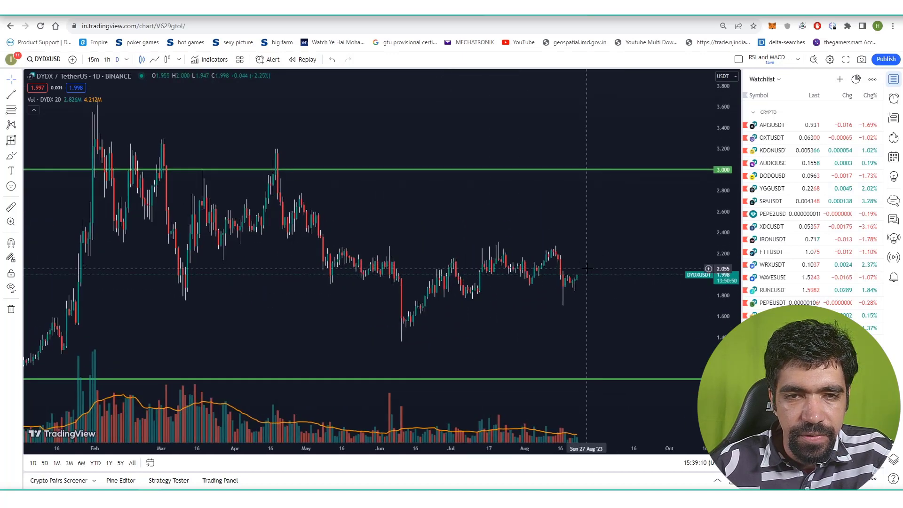
scroll(612, 282, "up", 3)
Start a new Kucoin grid bot on Bitsgap for the DYDX / USDT pair.
key("ctrl+Tab")
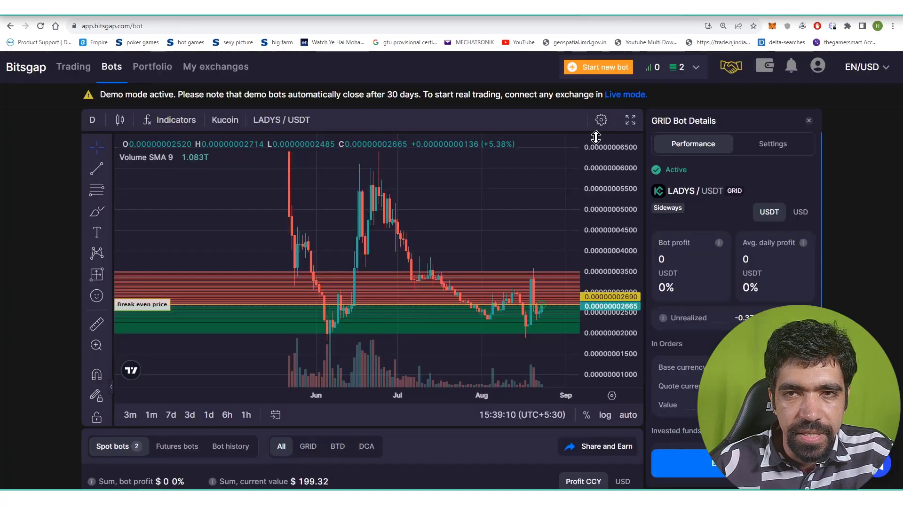
left_click(612, 67)
left_click(450, 202)
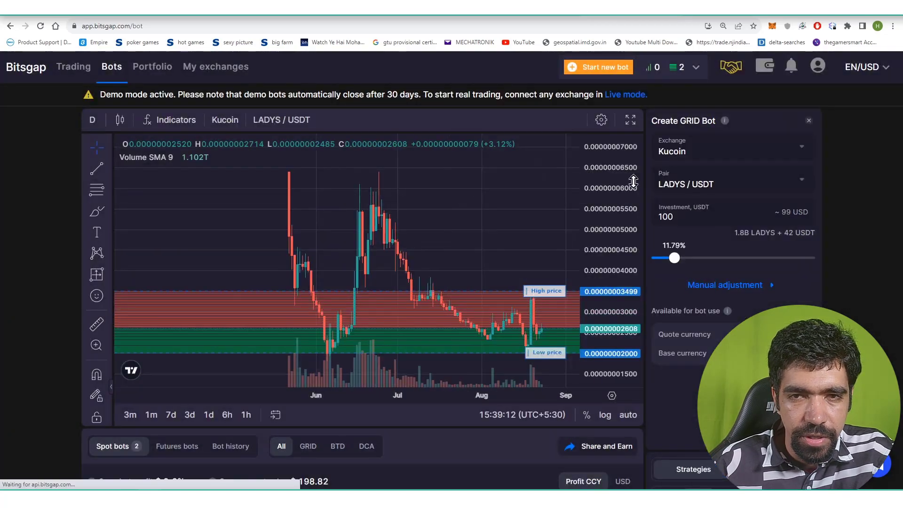
left_click(715, 197)
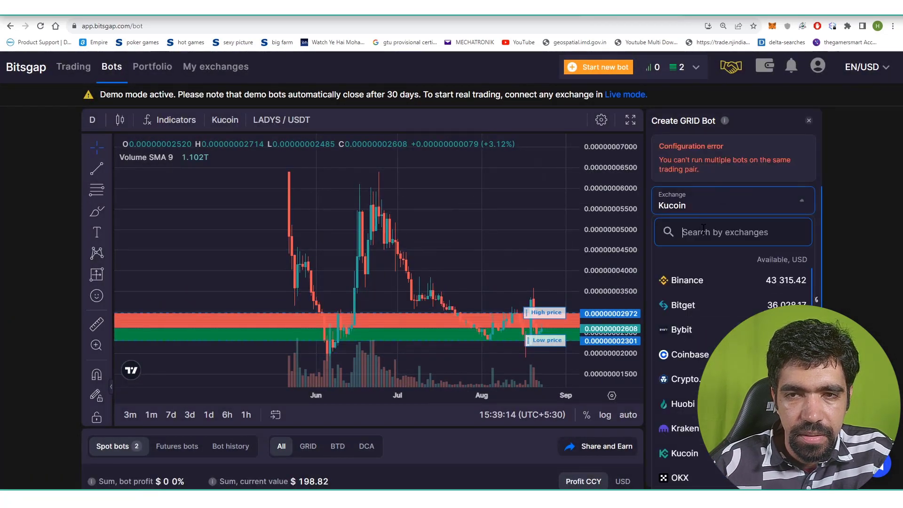
left_click(844, 218)
left_click(688, 237)
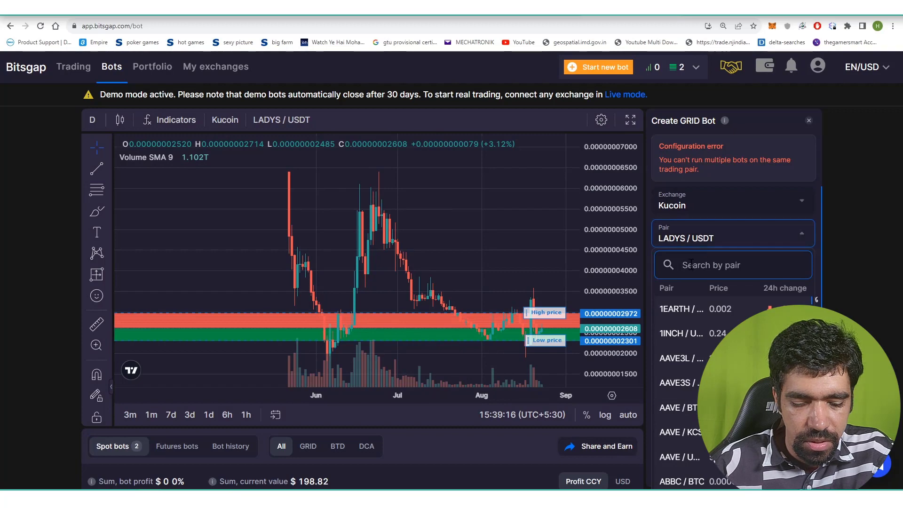
type("dydx")
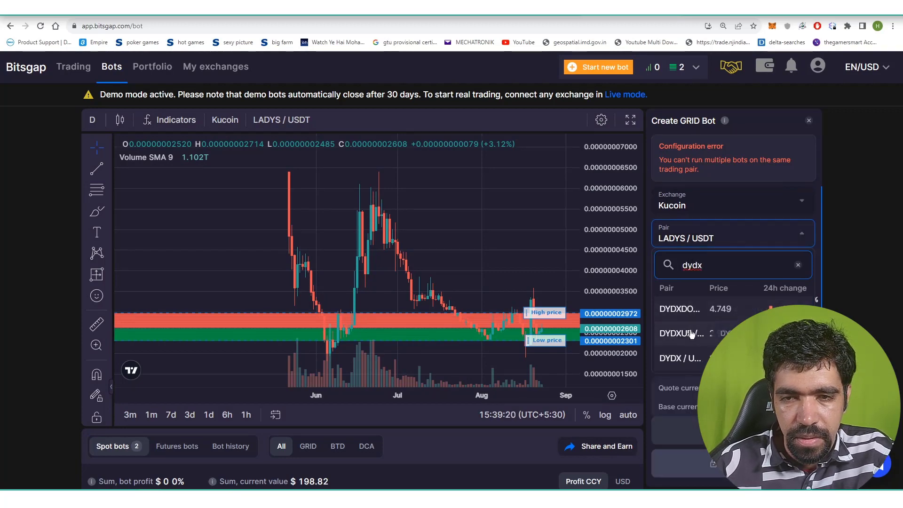
left_click(683, 362)
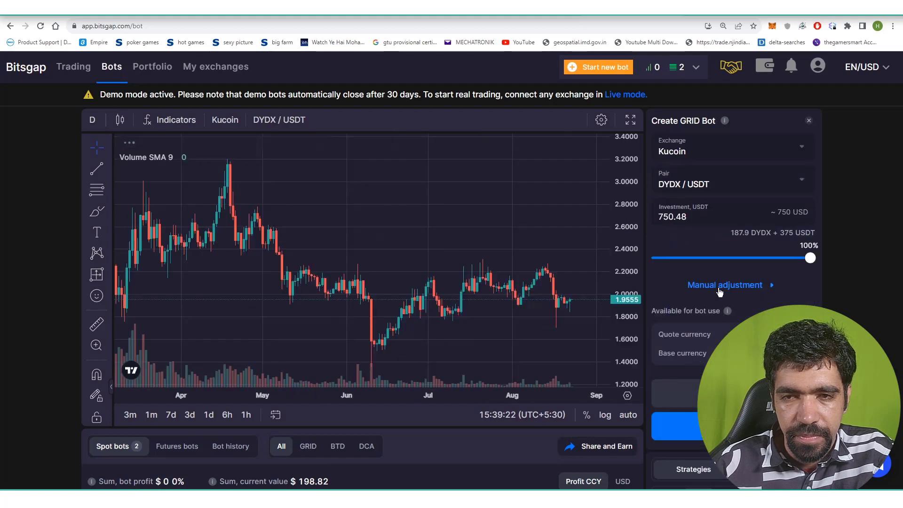
Enter a 100 USDT investment, low price 1 and high price 3.
double_click(673, 217)
type("100")
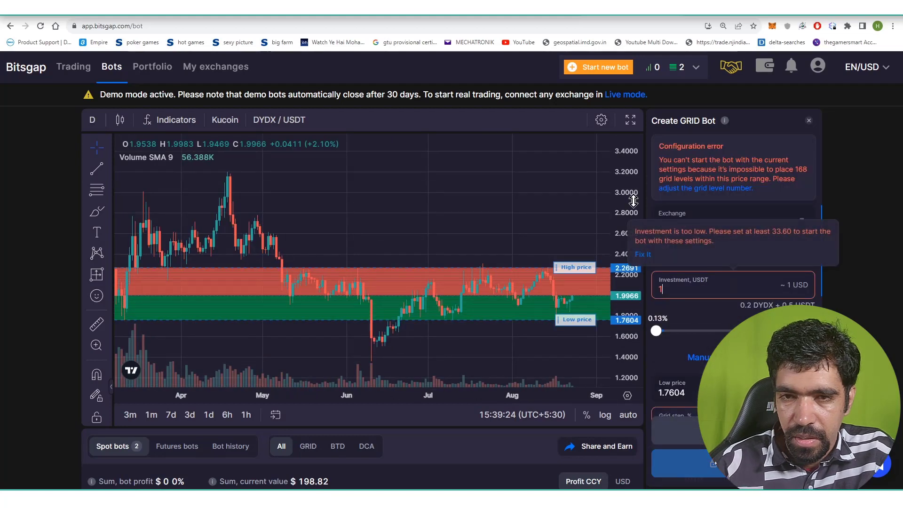
double_click(675, 316)
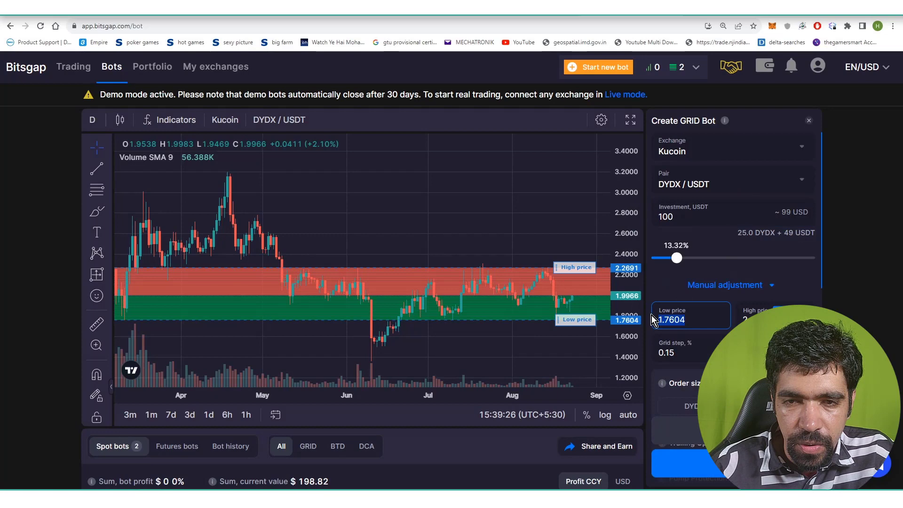
type("1")
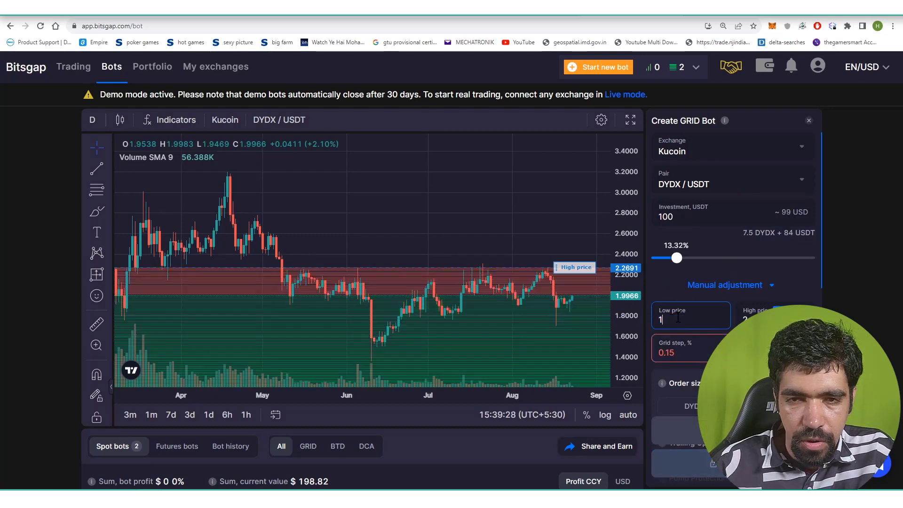
left_click(737, 312)
type("3")
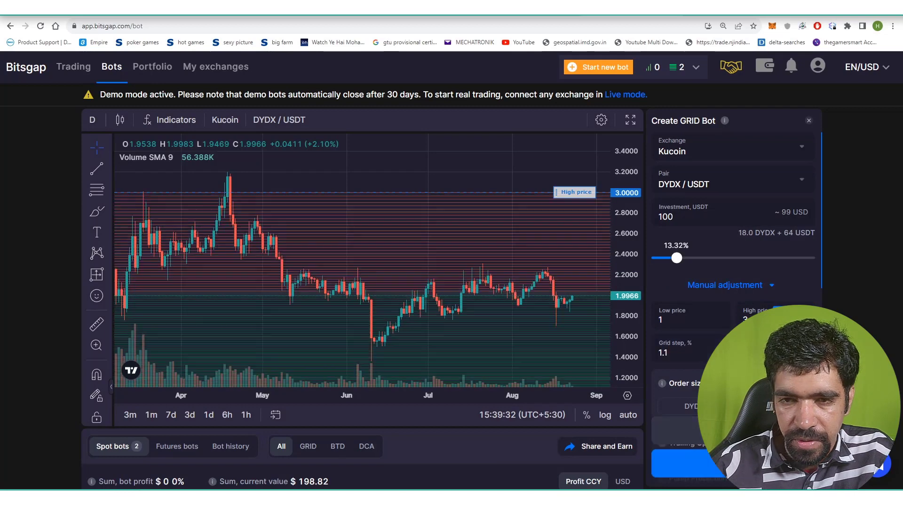
Backtest the grid, turn Trailing Up off, and backtest it again.
left_click(677, 429)
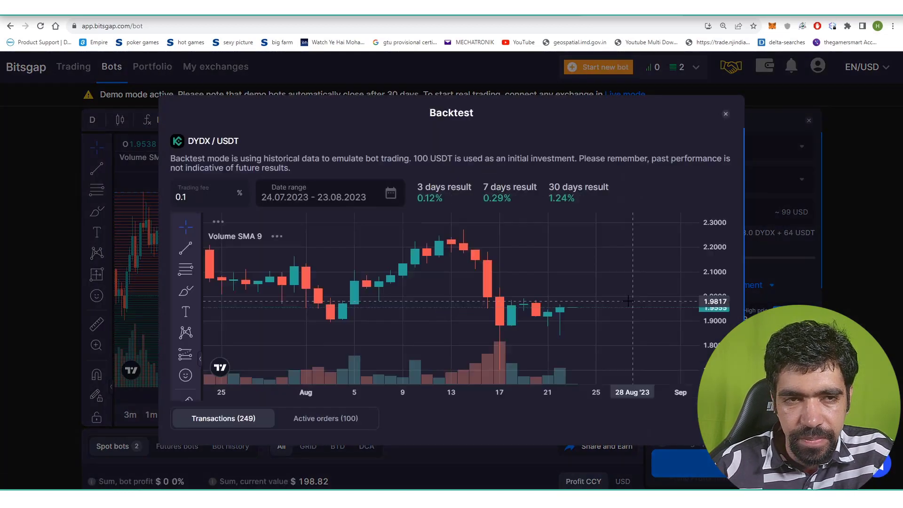
left_click(726, 113)
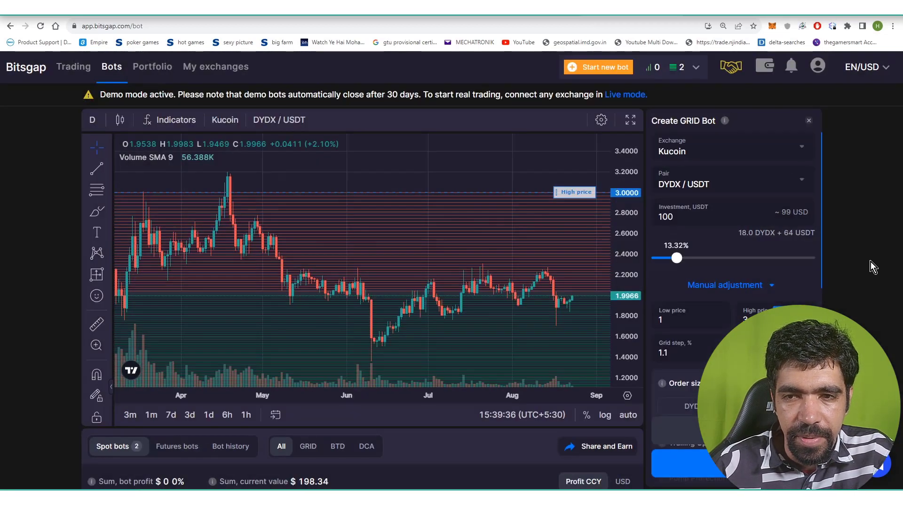
scroll(799, 282, "down", 5)
left_click(801, 287)
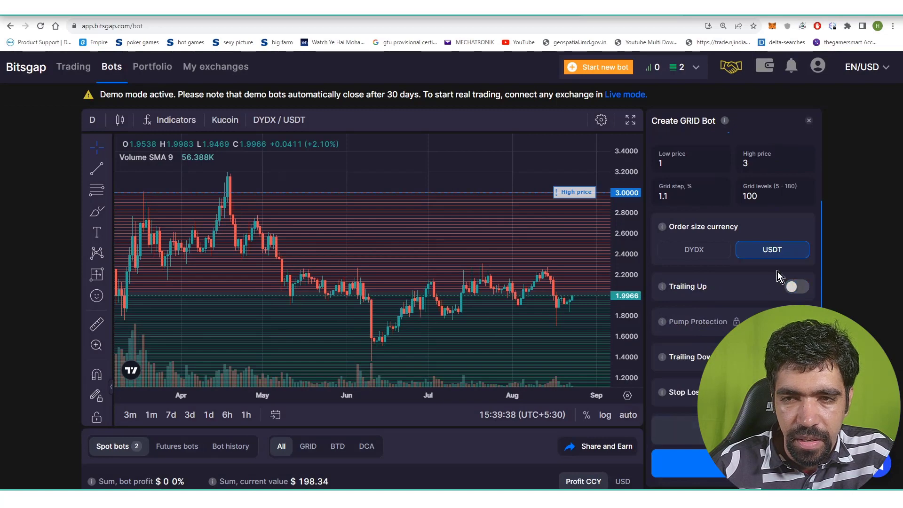
left_click(687, 429)
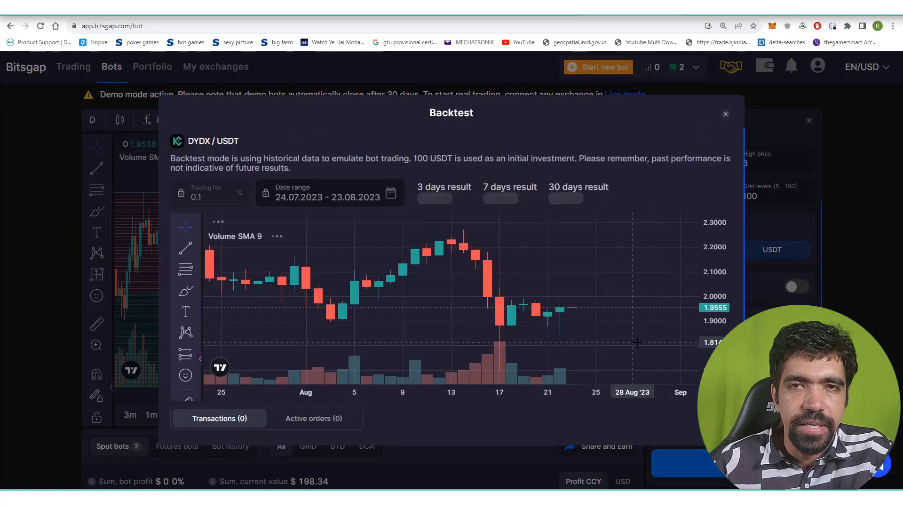
left_click_drag(549, 198, 570, 199)
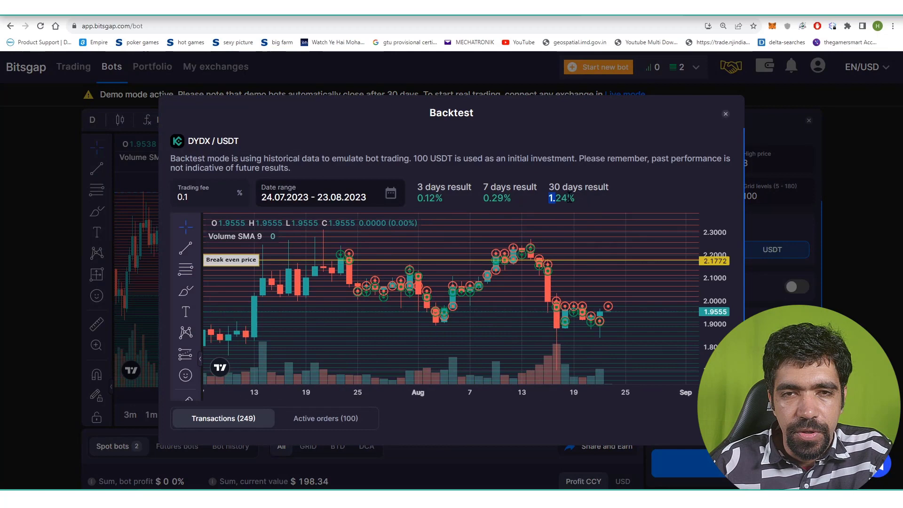
left_click(726, 114)
scroll(764, 273, "up", 2)
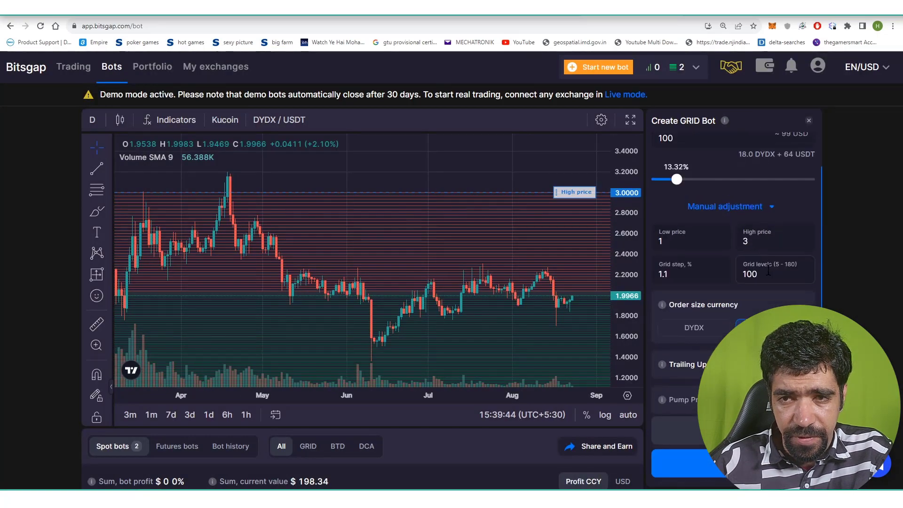
Set 50 grid levels, backtest, and zoom the chart to review the 1.44% 30-day result.
double_click(769, 270)
type("50")
left_click(687, 429)
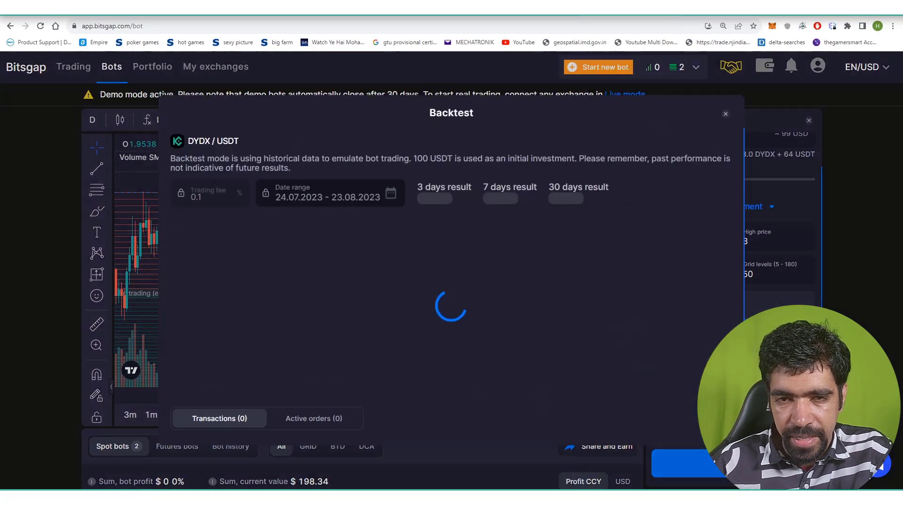
scroll(575, 266, "down", 3)
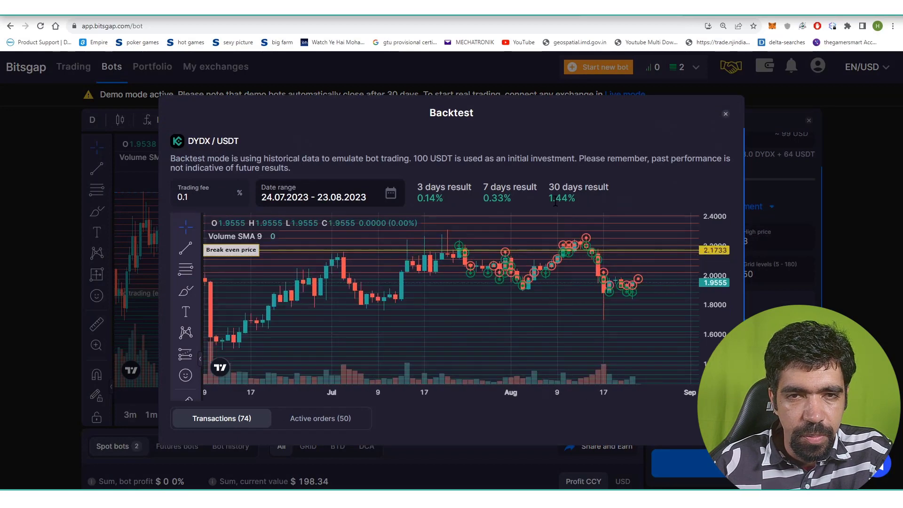
left_click(630, 303)
scroll(631, 306, "down", 2)
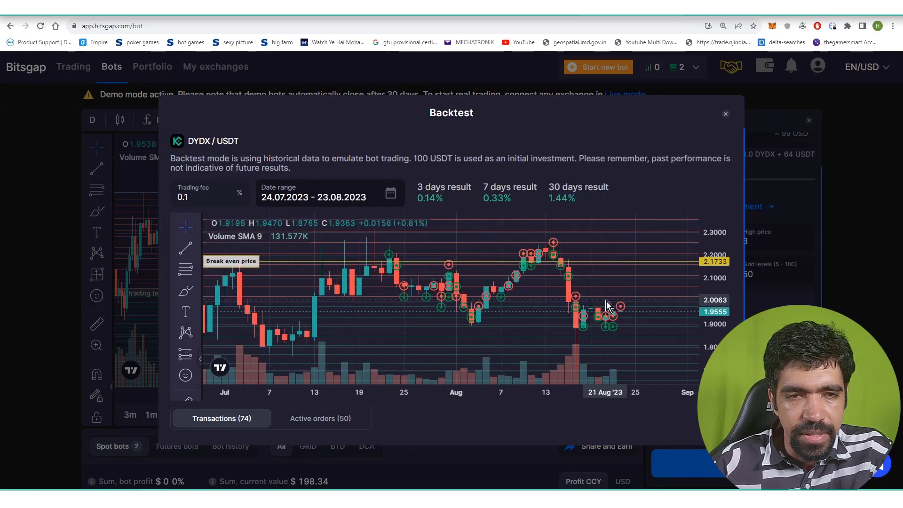
scroll(524, 301, "down", 2)
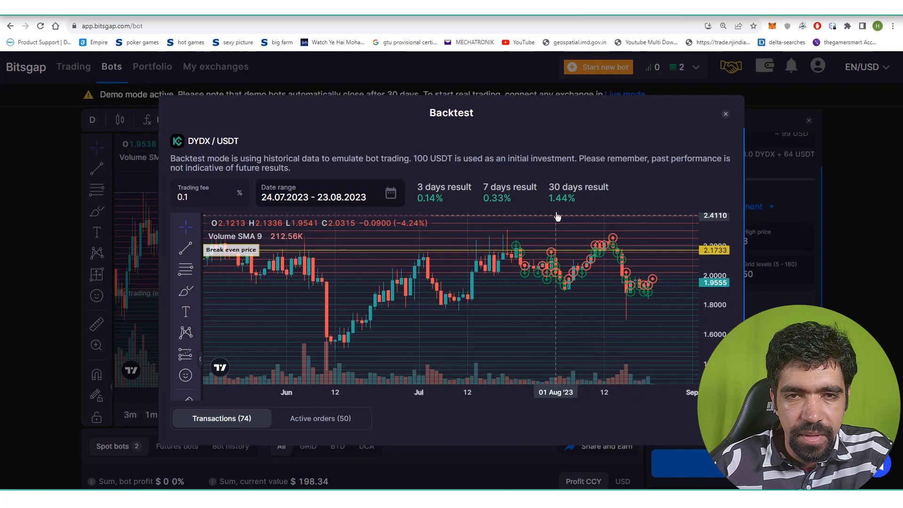
left_click_drag(548, 198, 571, 205)
left_click(598, 202)
scroll(626, 278, "down", 5)
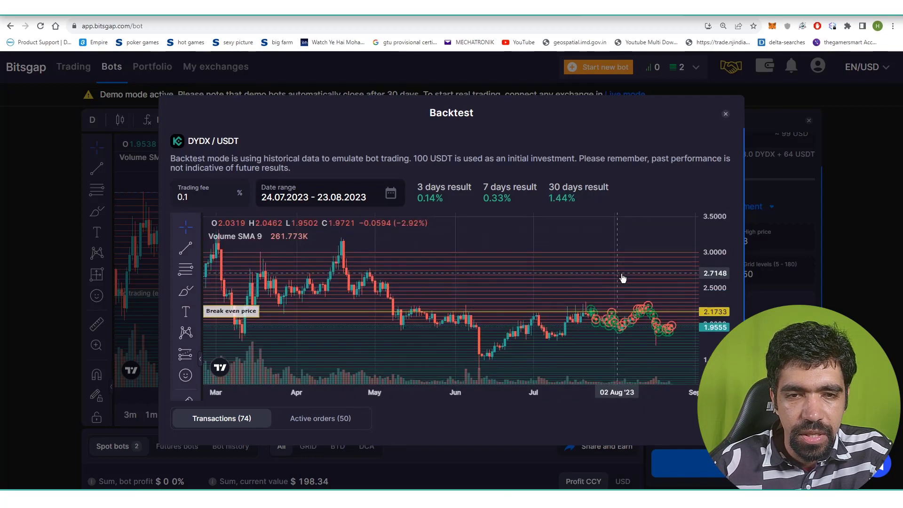
scroll(631, 278, "down", 3)
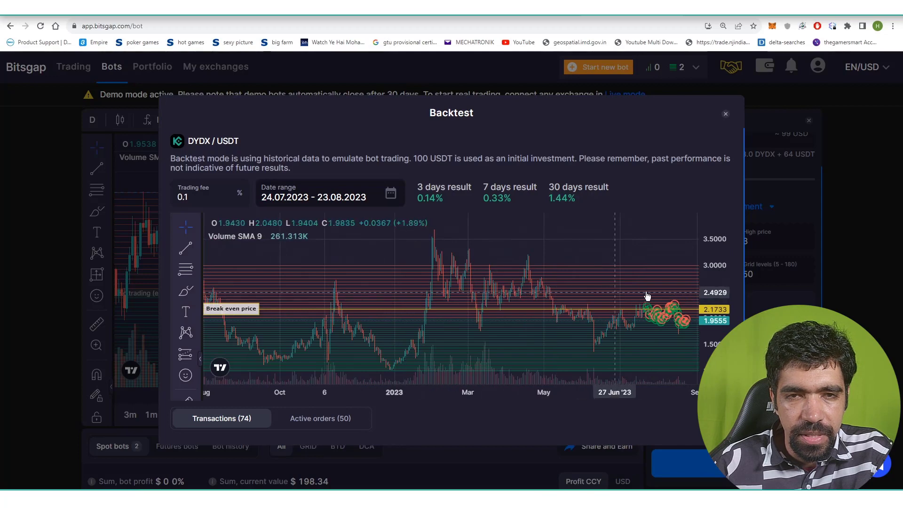
scroll(648, 293, "up", 3)
scroll(648, 292, "down", 2)
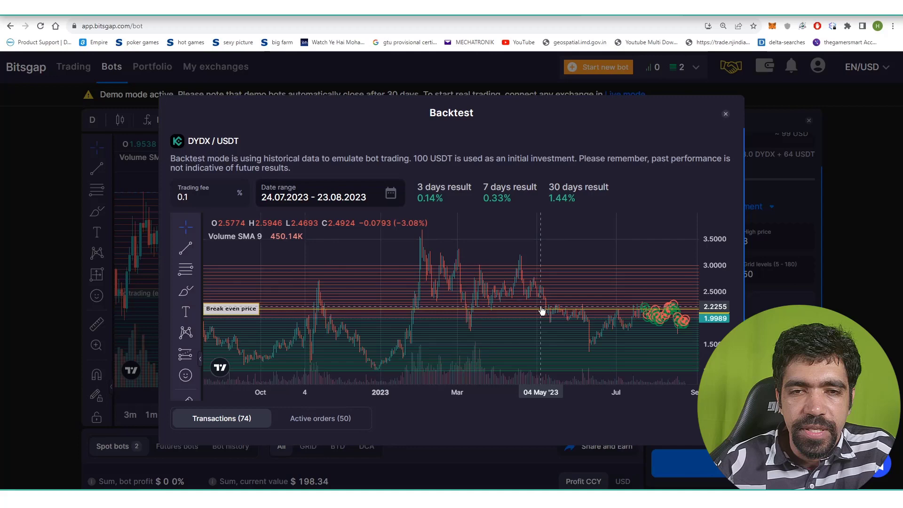
scroll(541, 310, "up", 2)
scroll(543, 309, "down", 2)
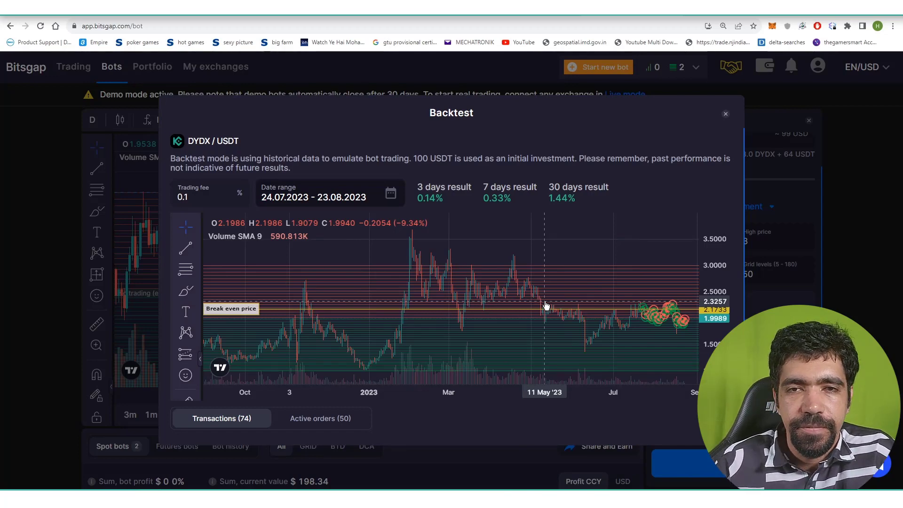
Close the backtest and review low price 1, grid step 2.22% and 100 USDT investment.
left_click(724, 115)
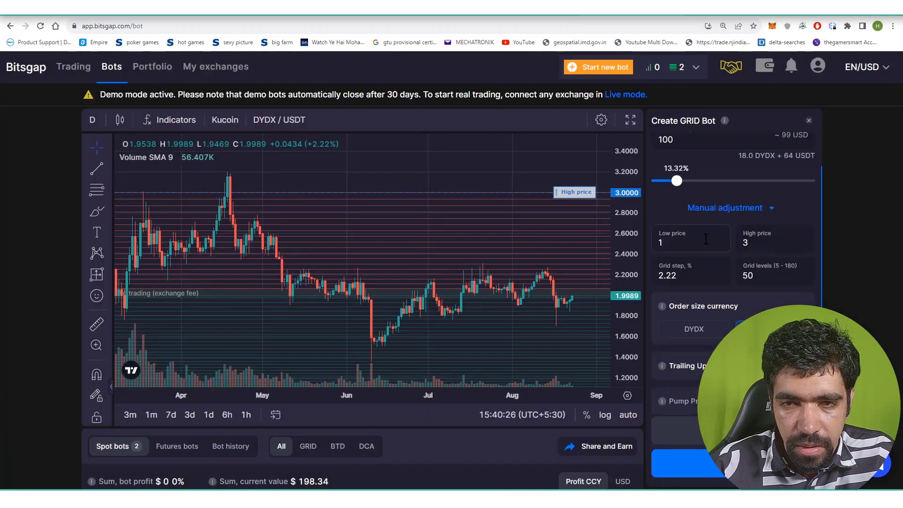
left_click_drag(670, 317, 654, 316)
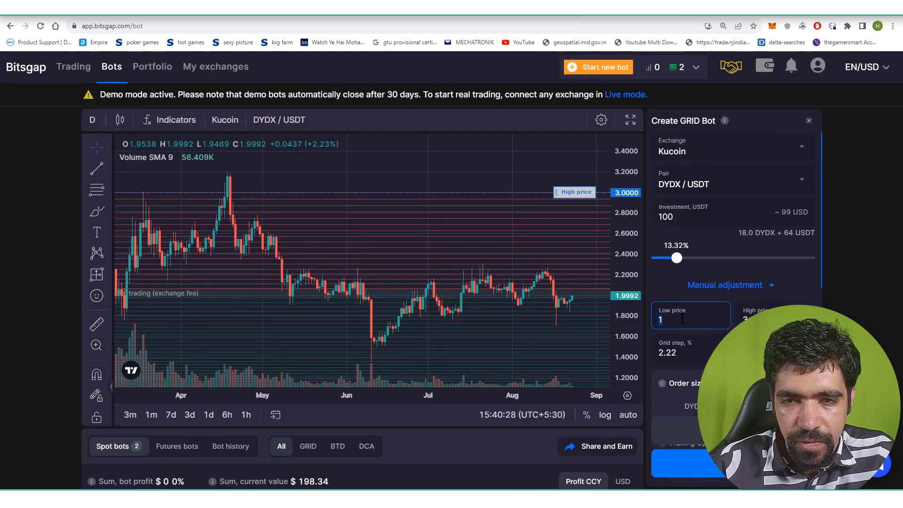
left_click(724, 323)
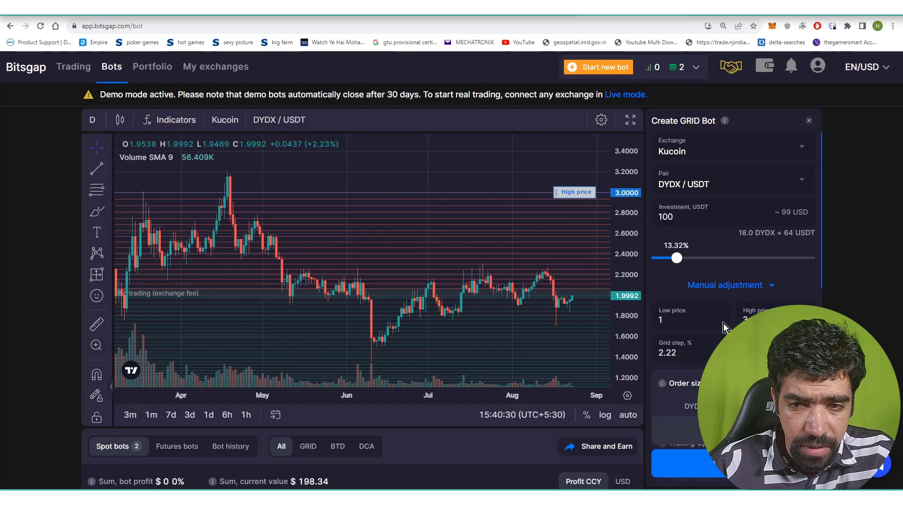
left_click_drag(680, 354, 646, 349)
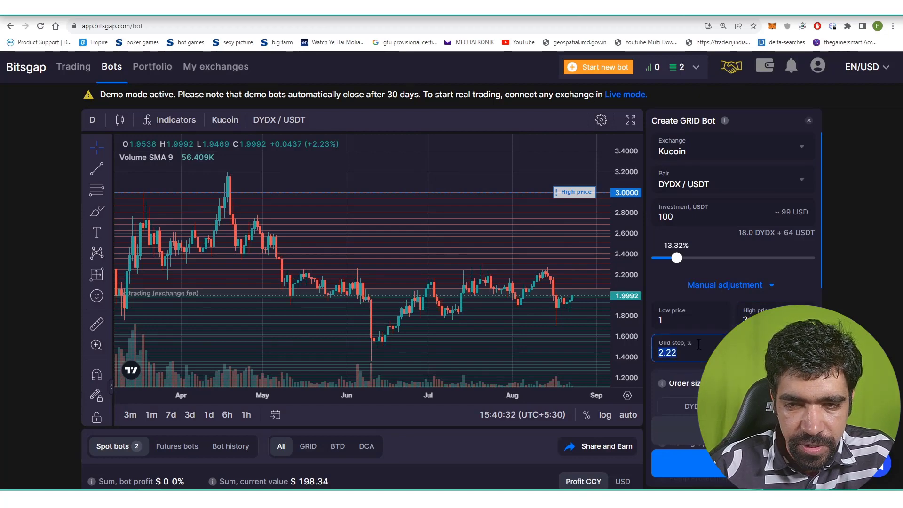
left_click_drag(680, 221, 667, 201)
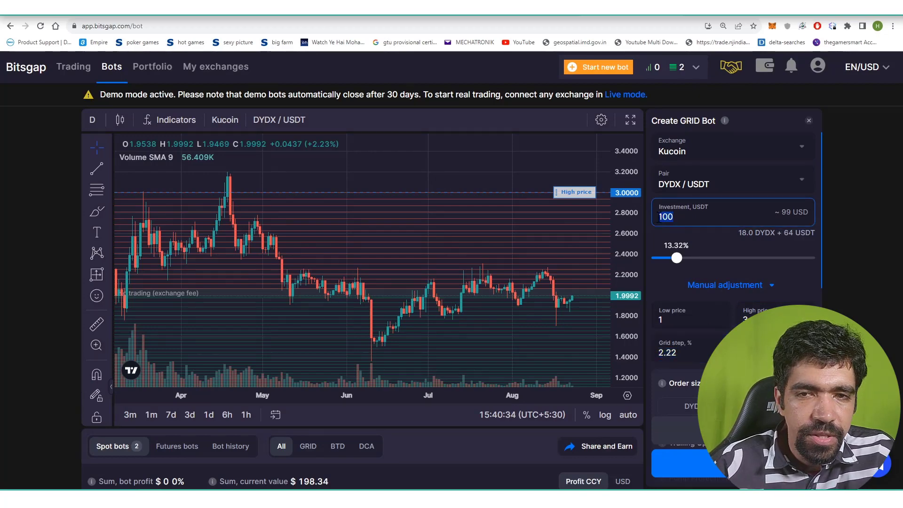
left_click(675, 190)
left_click(674, 187)
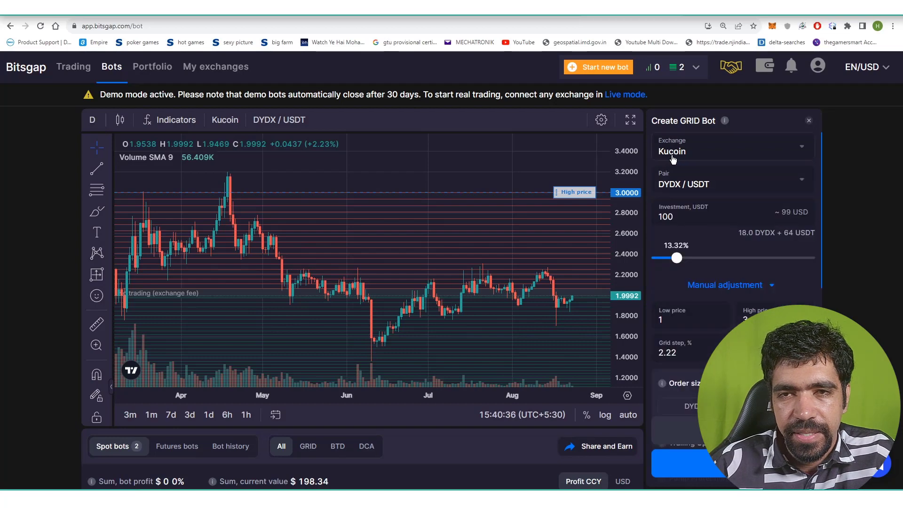
Create the DYDX/USDT grid bot and confirm starting it.
left_click(668, 464)
left_click(691, 414)
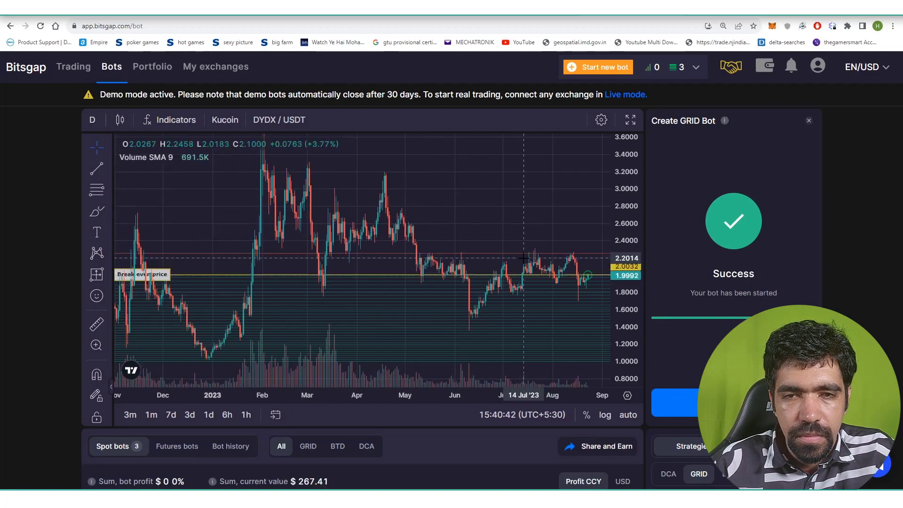
scroll(605, 285, "down", 8)
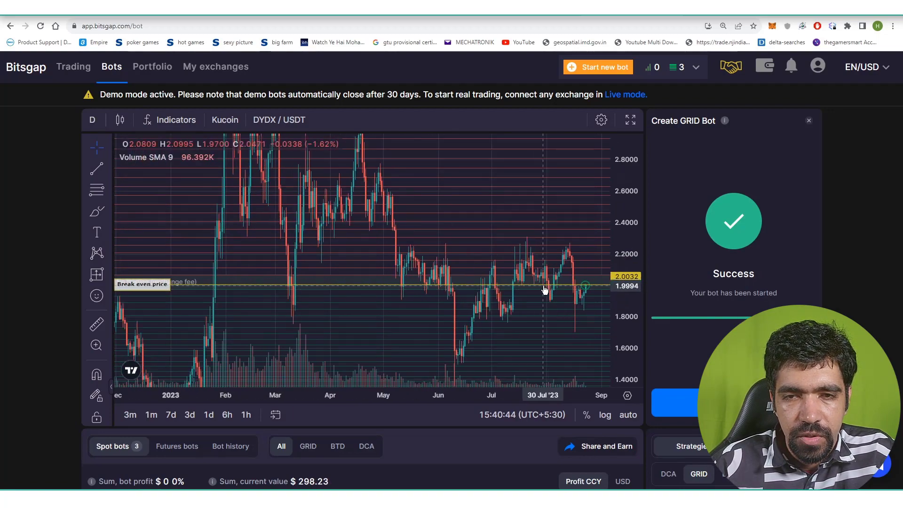
scroll(592, 259, "down", 5)
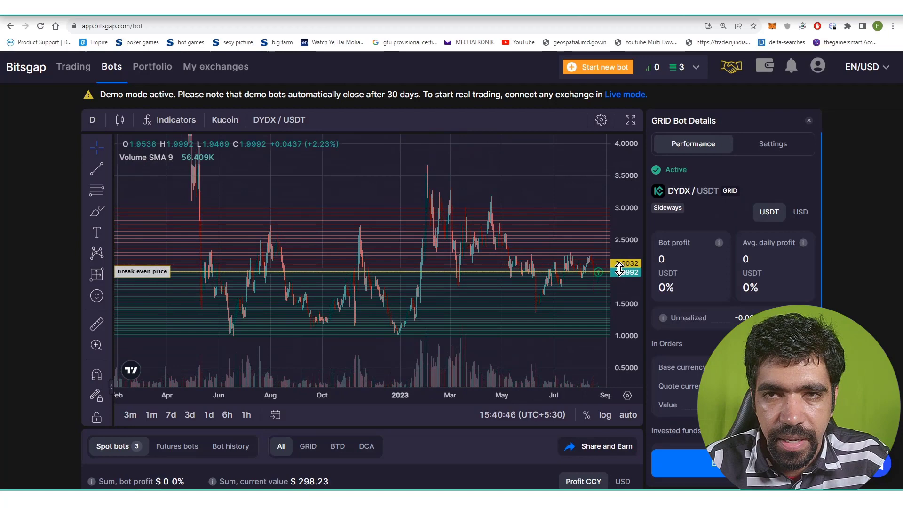
Enter high price 3 and 100 placed orders on KuCoin's DYDX-USDT grid, then search for Calculator.
left_click(699, 7)
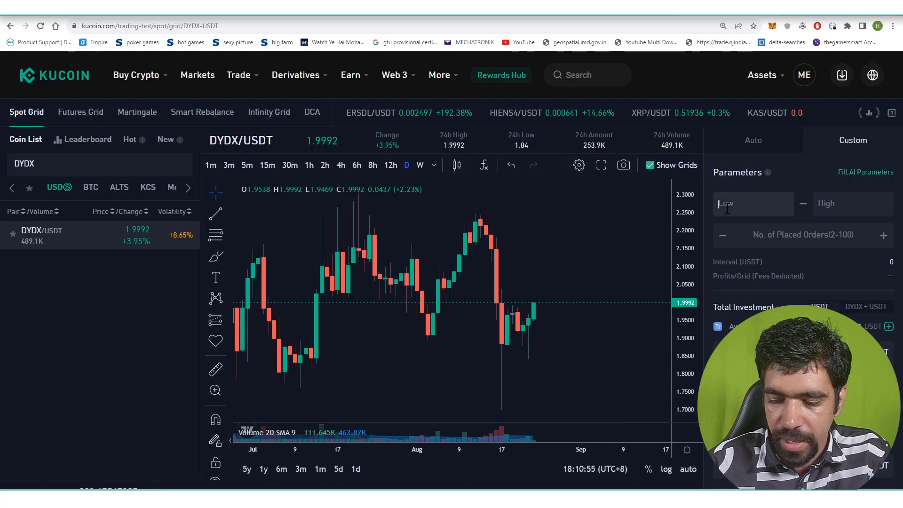
type("3")
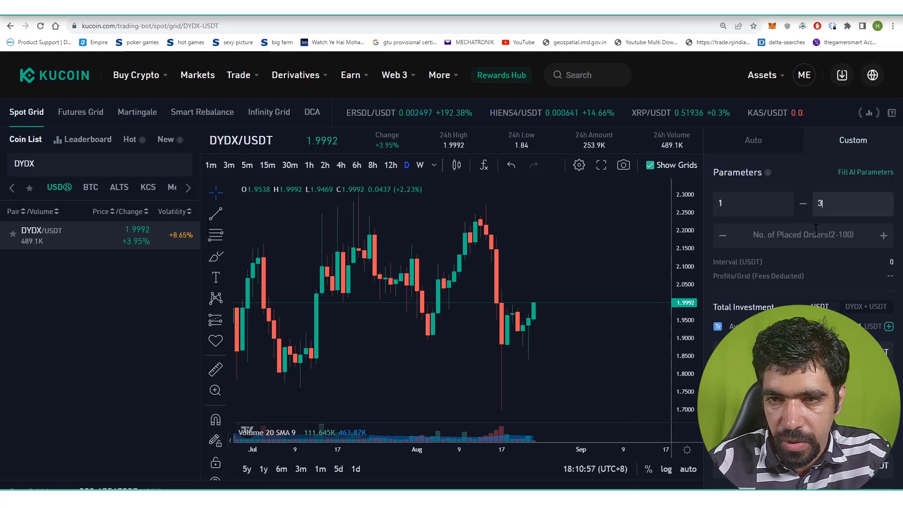
left_click(814, 238)
type("100")
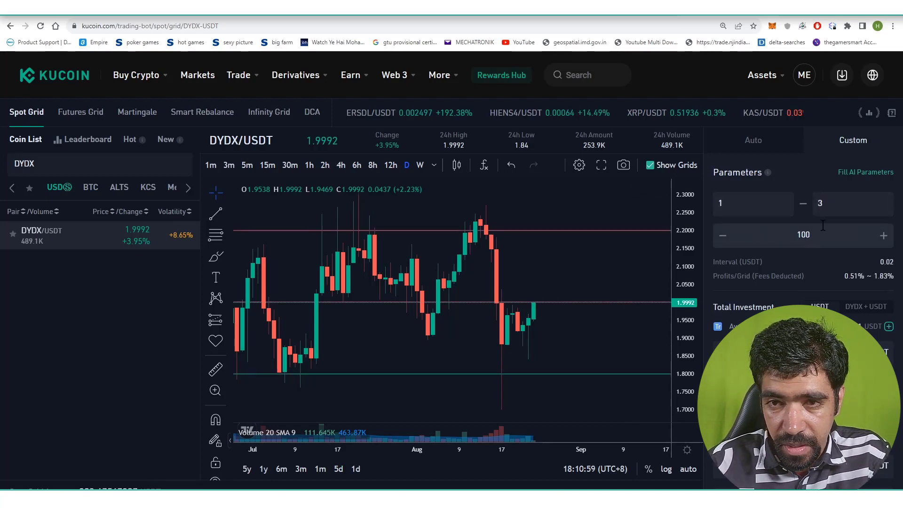
double_click(819, 203)
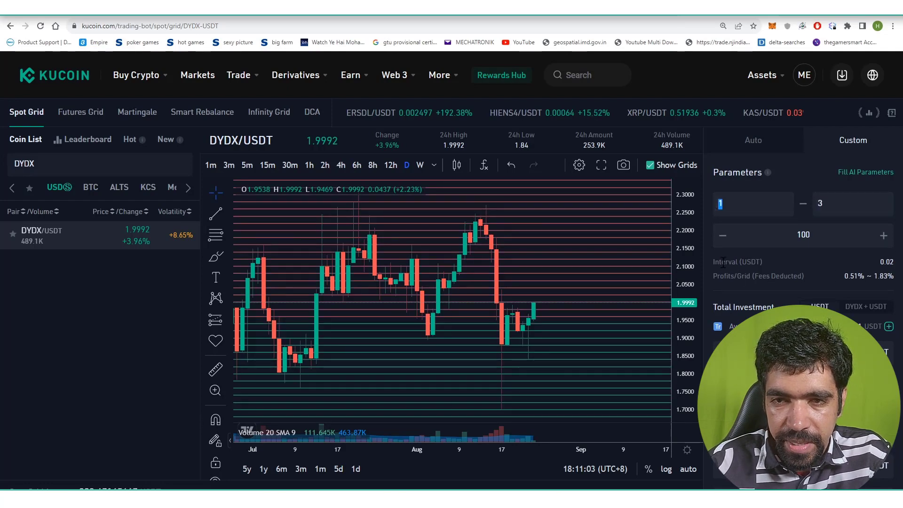
left_click_drag(724, 262, 756, 263)
left_click(880, 265)
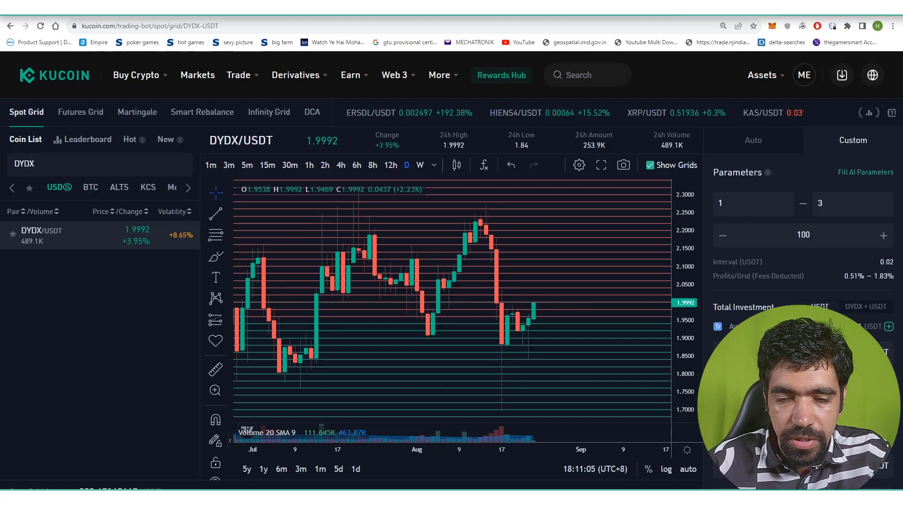
key("super")
type("calc")
key("Return")
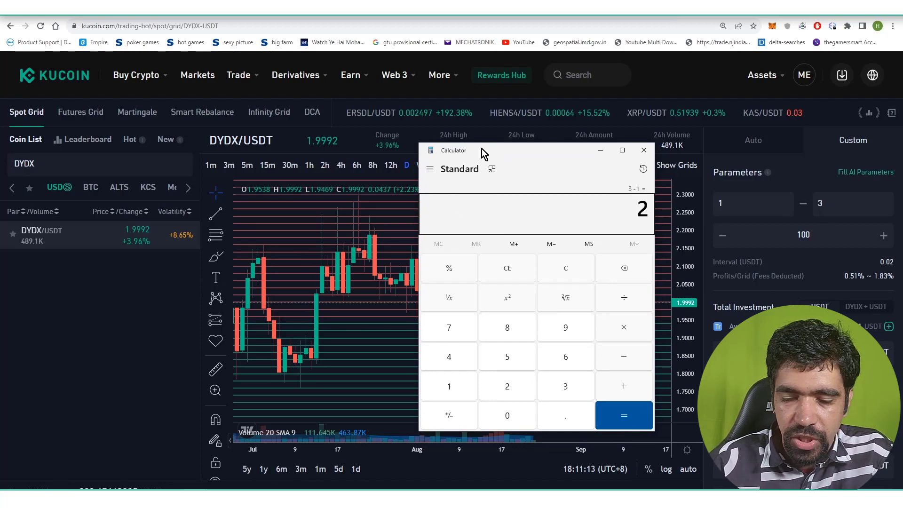
key("Return")
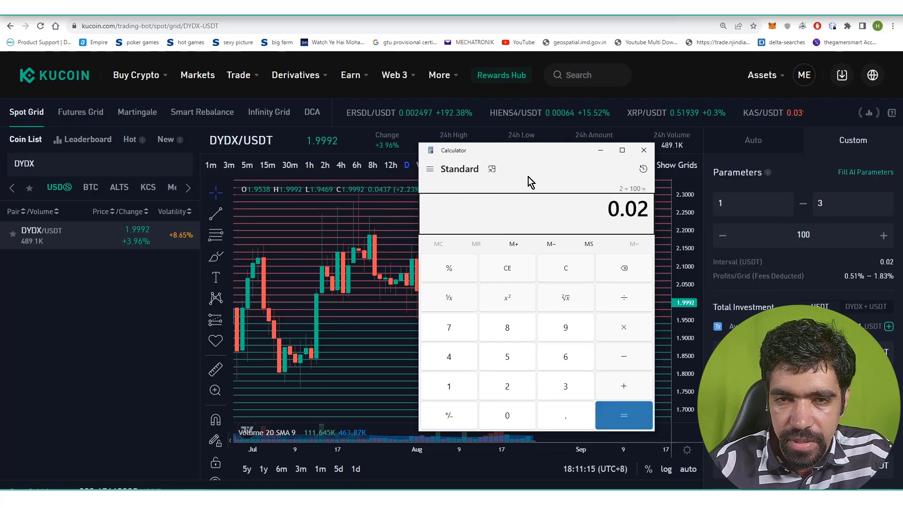
left_click(644, 149)
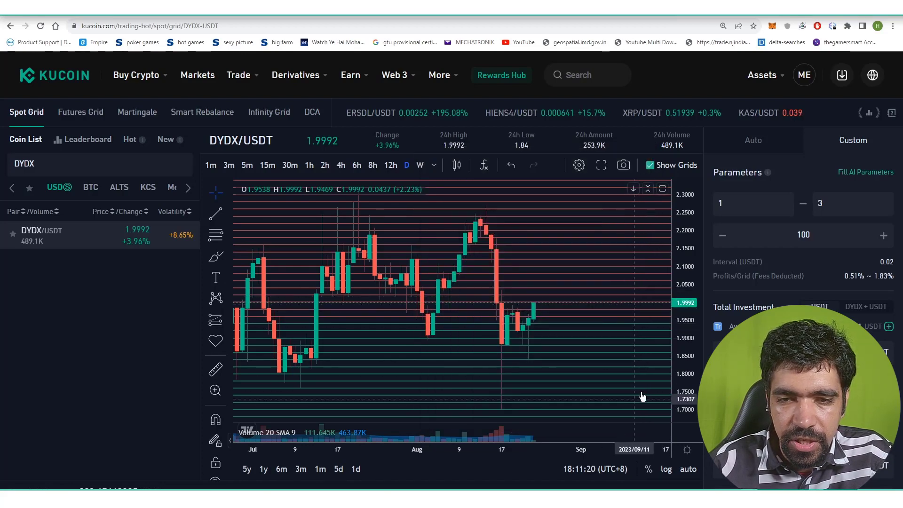
Enter 3.01 USDT as the Take Profit Price in the grid's Advanced Settings.
scroll(643, 397, "down", 3)
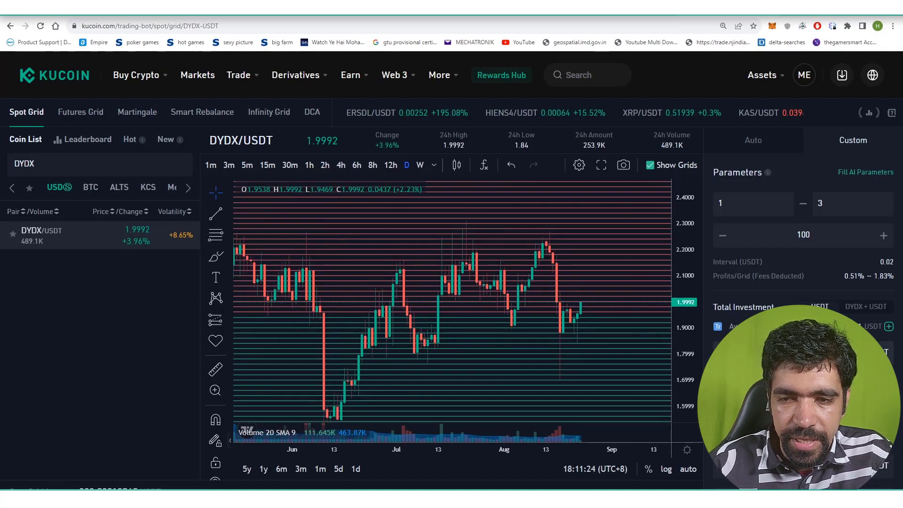
scroll(755, 234, "down", 3)
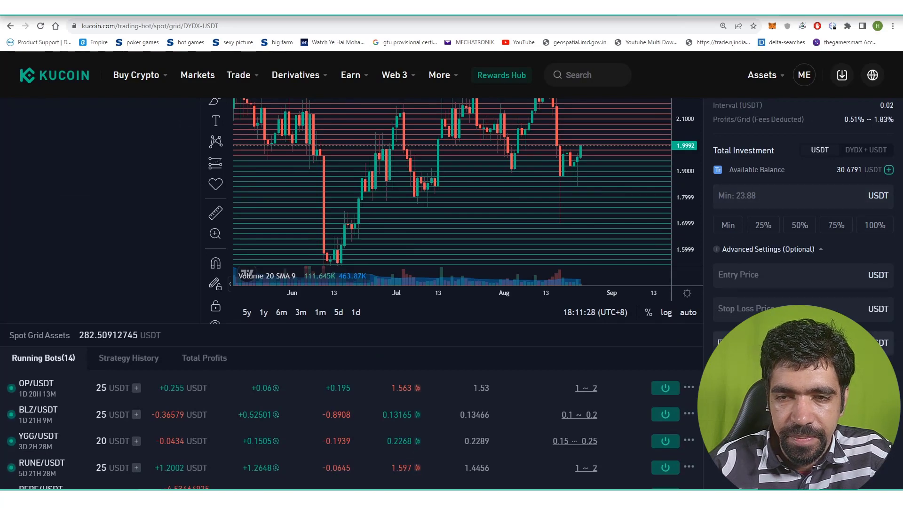
scroll(774, 272, "up", 3)
scroll(775, 271, "down", 5)
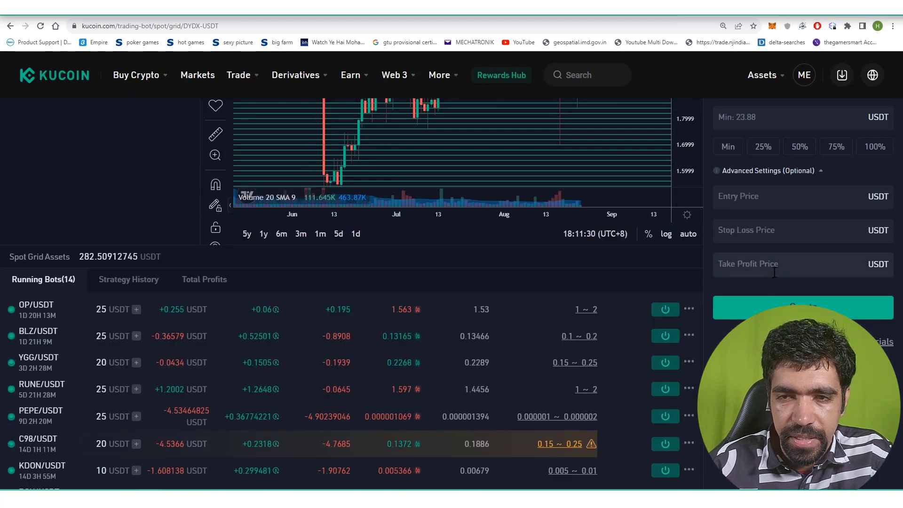
type("3.01")
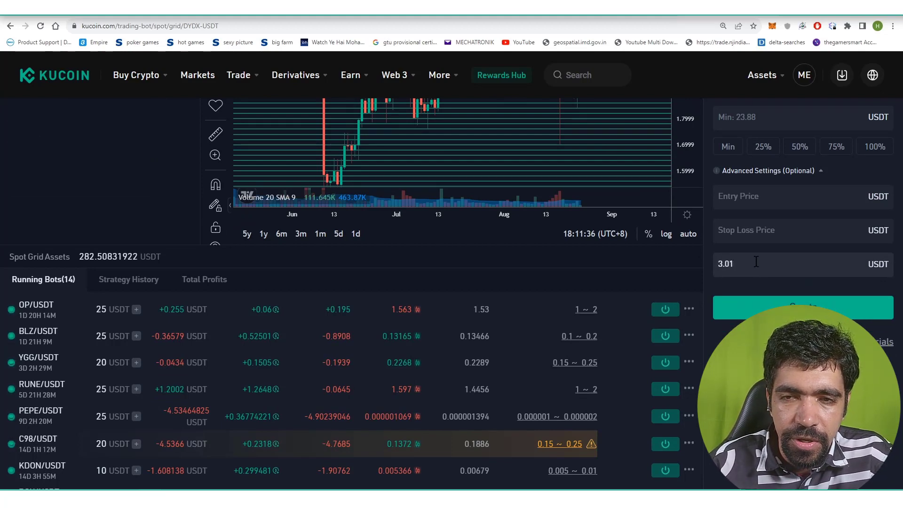
scroll(452, 282, "up", 5)
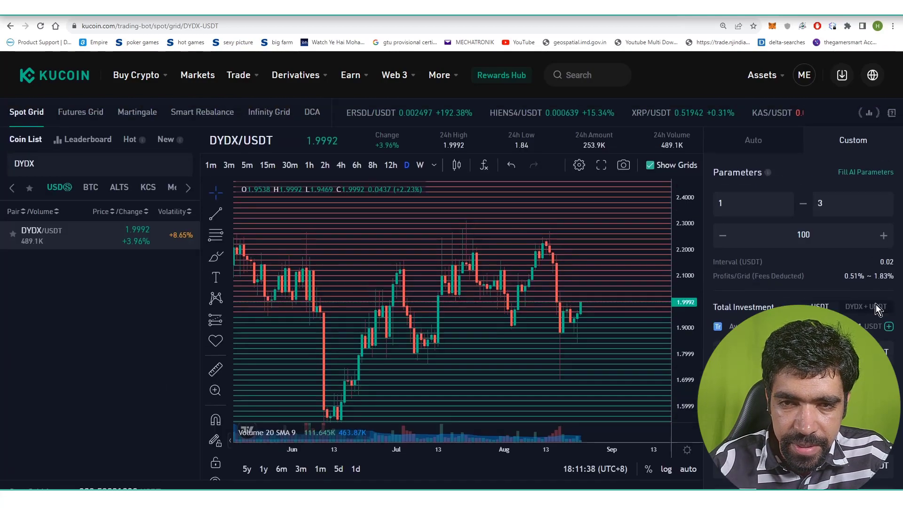
scroll(451, 282, "down", 1)
scroll(753, 236, "up", 2)
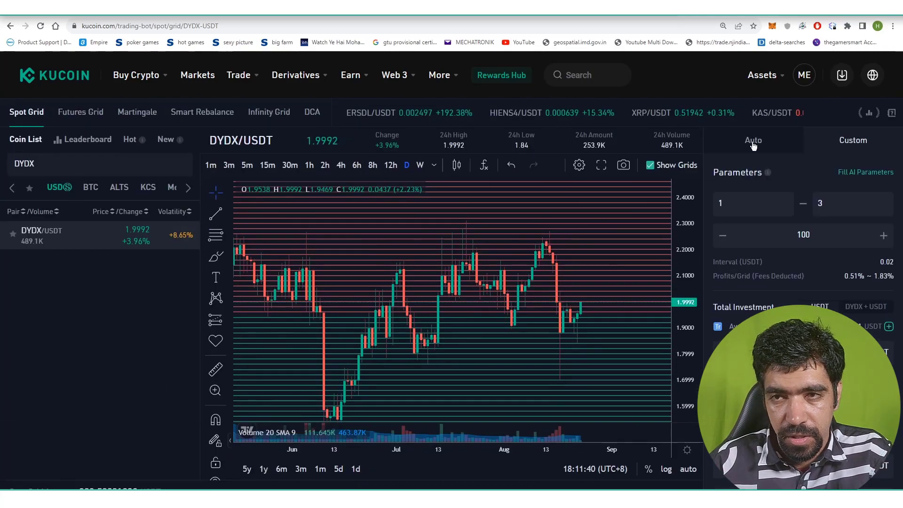
scroll(863, 148, "down", 3)
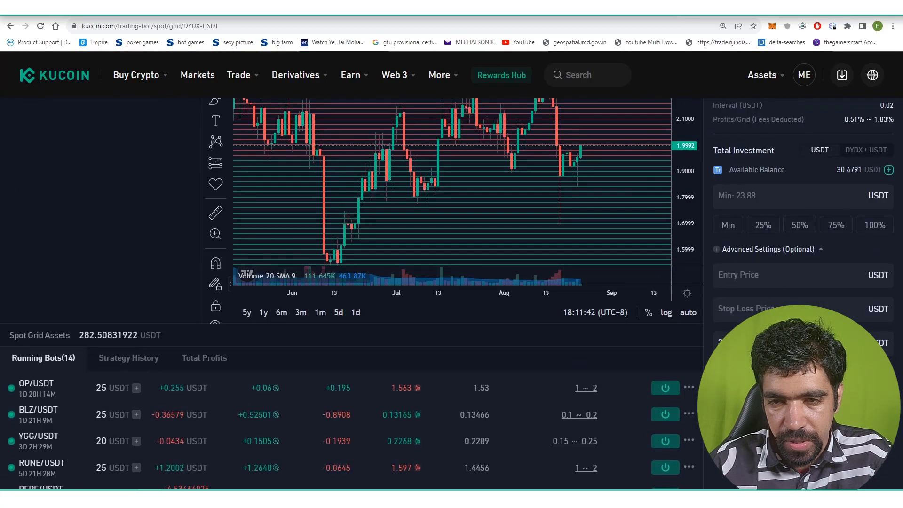